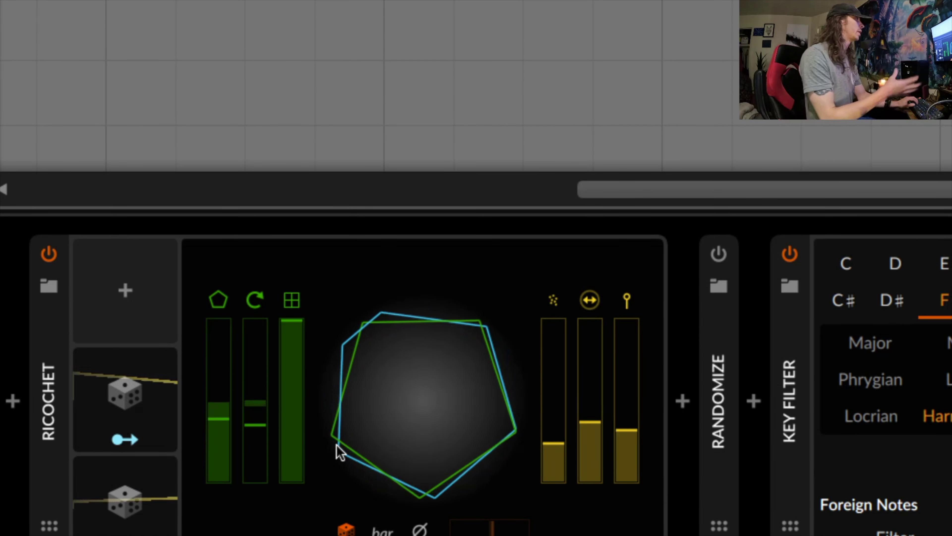
# Play notes through Ricochet while raising its middle ball slider and polygon side slider and slightly lowering the grid slider
pyautogui.press('space')
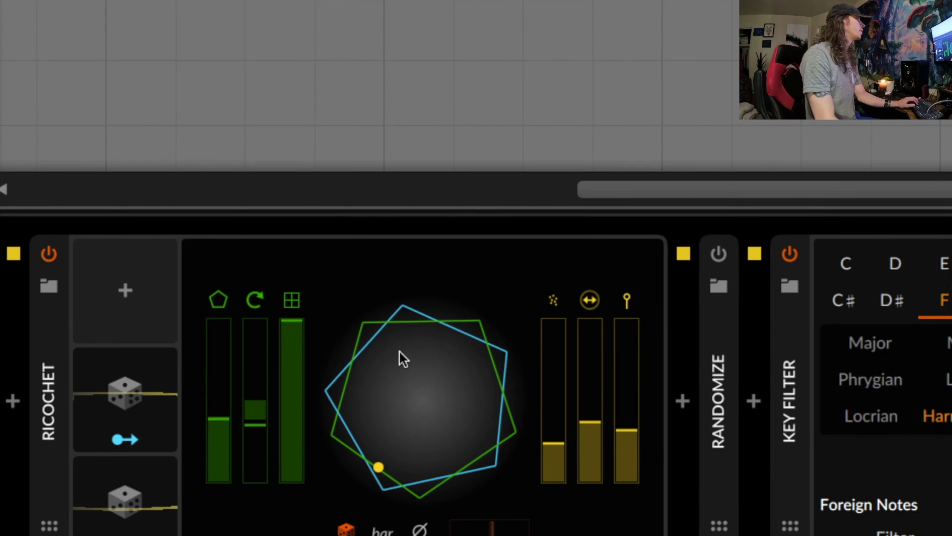
pyautogui.moveTo(596, 423)
pyautogui.mouseDown()
pyautogui.moveTo(596, 322)
pyautogui.moveTo(594, 417)
pyautogui.mouseUp()
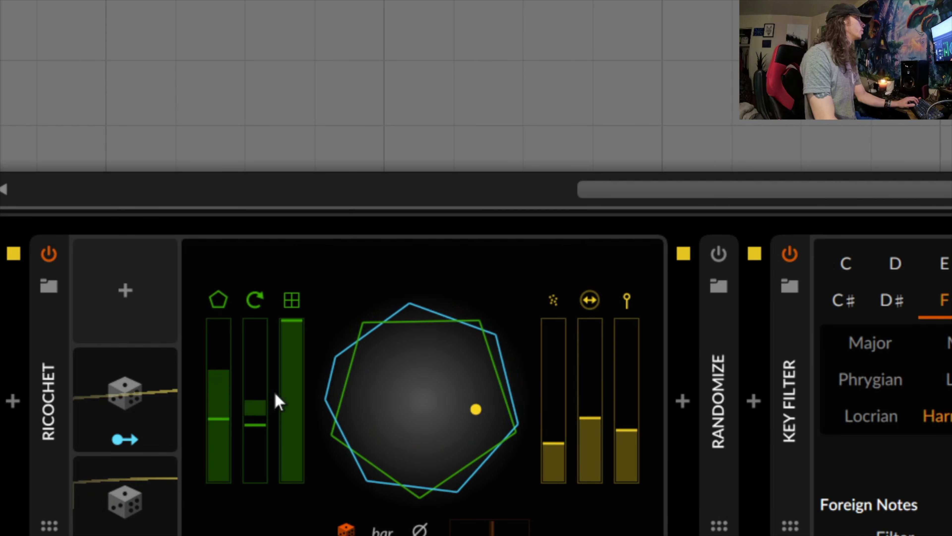
pyautogui.moveTo(287, 350); pyautogui.dragTo(295, 330)
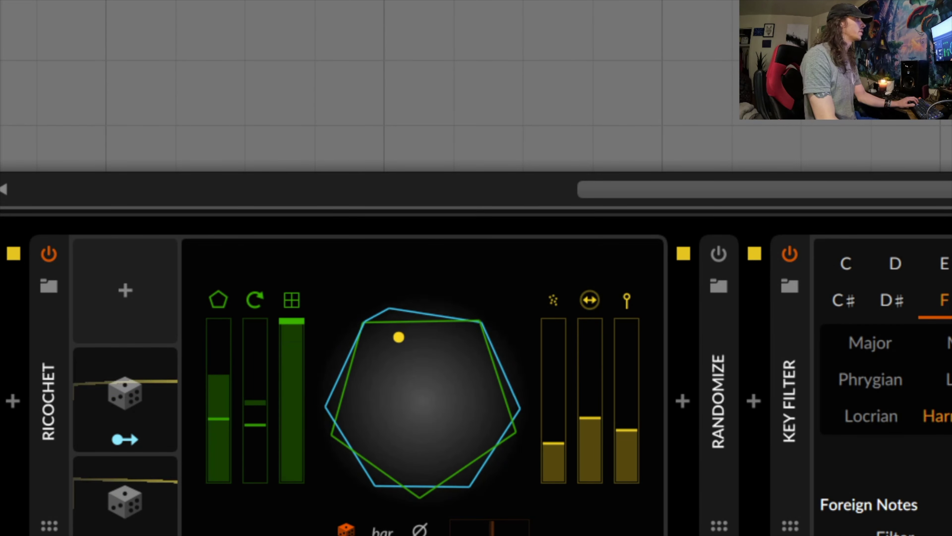
pyautogui.moveTo(221, 414)
pyautogui.mouseDown()
pyautogui.moveTo(221, 323)
pyautogui.moveTo(221, 402)
pyautogui.mouseUp()
pyautogui.moveTo(132, 481)
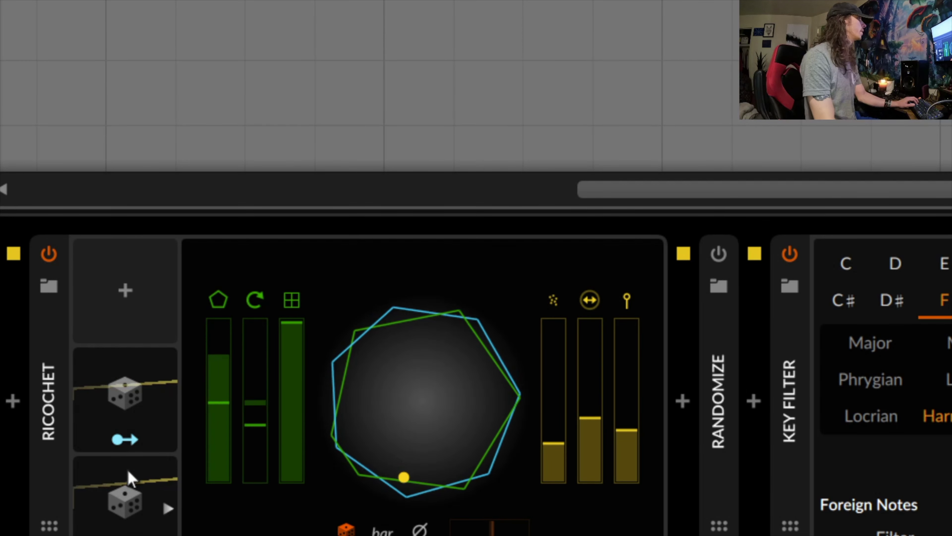
# Try a higher level on Ricochet's third ball slider, bring it back down to under half, and slightly lower the polygon side slider
pyautogui.moveTo(626, 450); pyautogui.dragTo(627, 351)
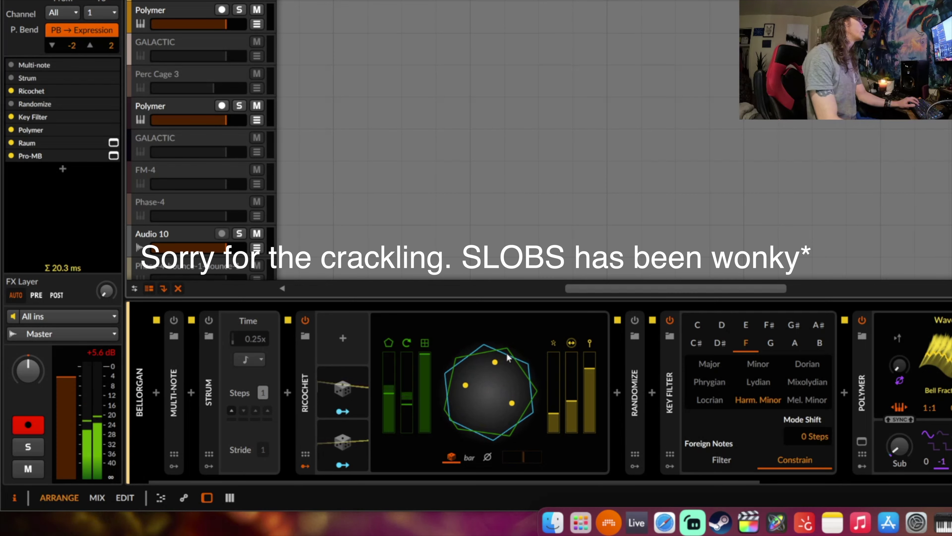
pyautogui.moveTo(586, 370); pyautogui.dragTo(590, 393)
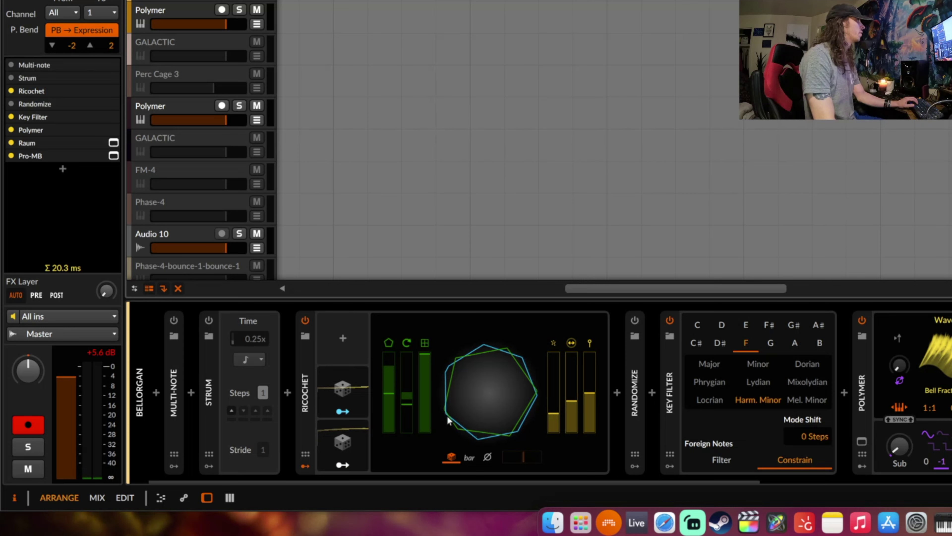
pyautogui.moveTo(389, 389)
pyautogui.mouseDown()
pyautogui.moveTo(388, 428)
pyautogui.moveTo(389, 353)
pyautogui.moveTo(388, 397)
pyautogui.mouseUp()
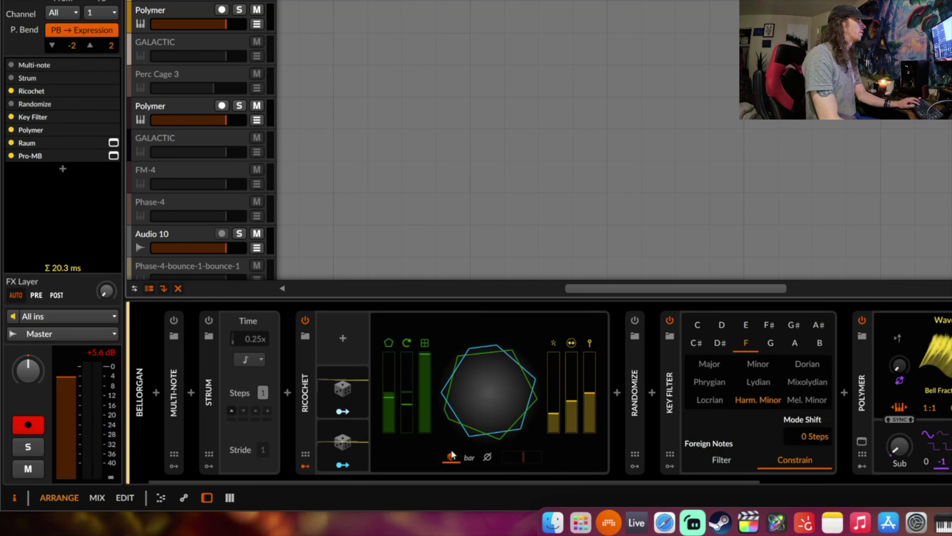
# Switch Ricochet's ball launch mode to bar, then to Manual, and set the ball launch angle to -14°
pyautogui.click(469, 457)
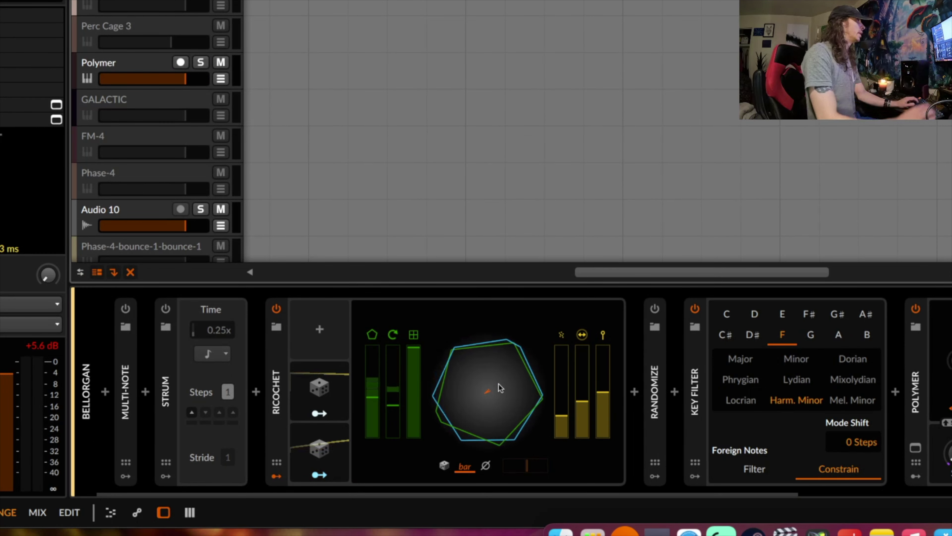
pyautogui.click(486, 467)
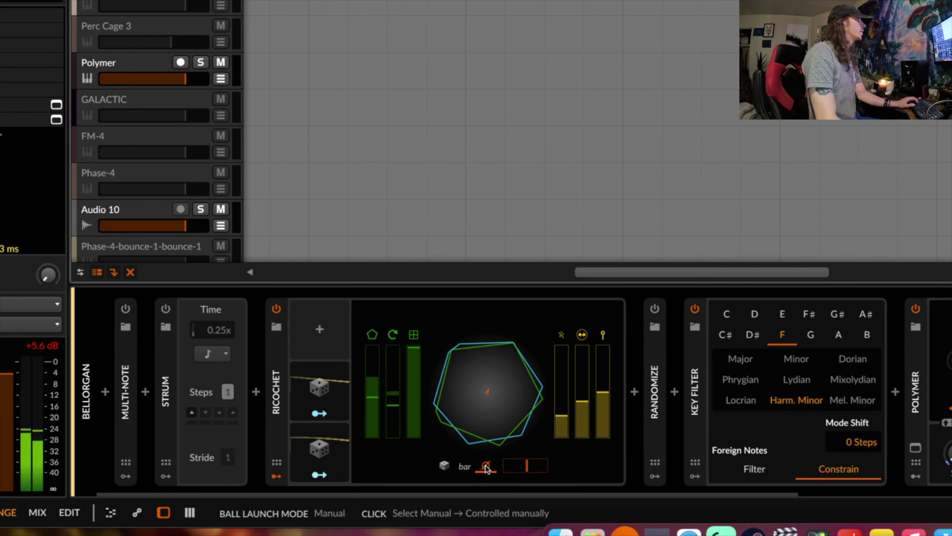
pyautogui.moveTo(526, 465)
pyautogui.mouseDown()
pyautogui.moveTo(527, 484)
pyautogui.moveTo(527, 451)
pyautogui.moveTo(526, 470)
pyautogui.mouseUp()
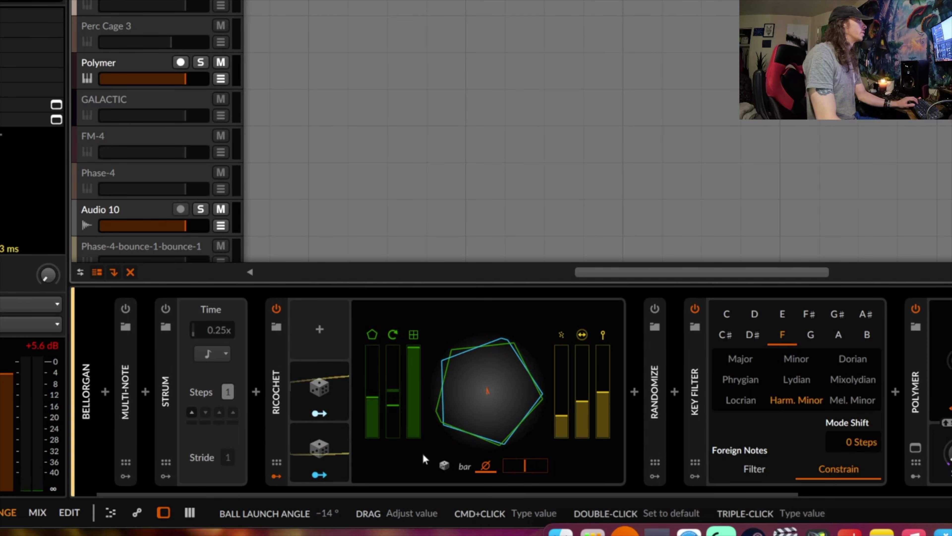
# Duplicate a Random modulator into Ricochet's empty modulator slot and map the copy to the ball launch angle
pyautogui.click(315, 380)
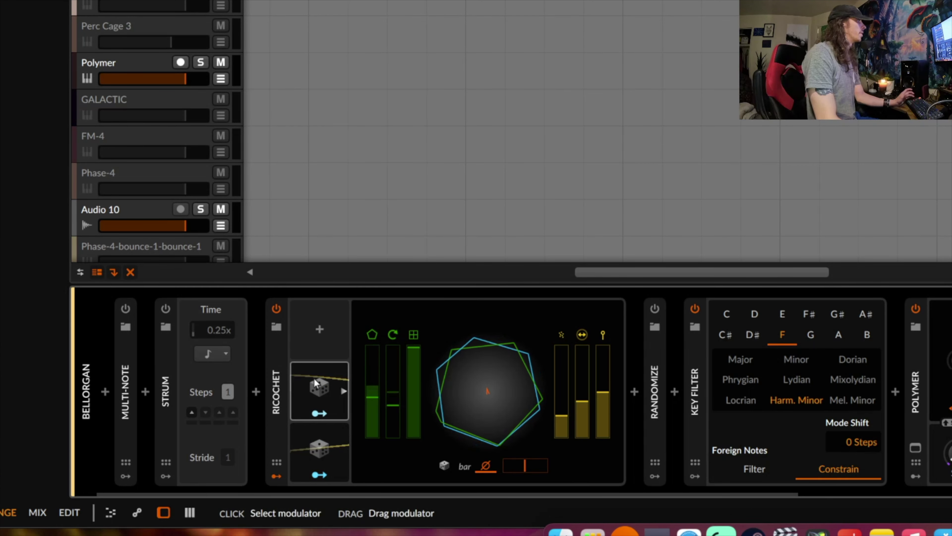
pyautogui.moveTo(313, 378); pyautogui.dragTo(317, 354)
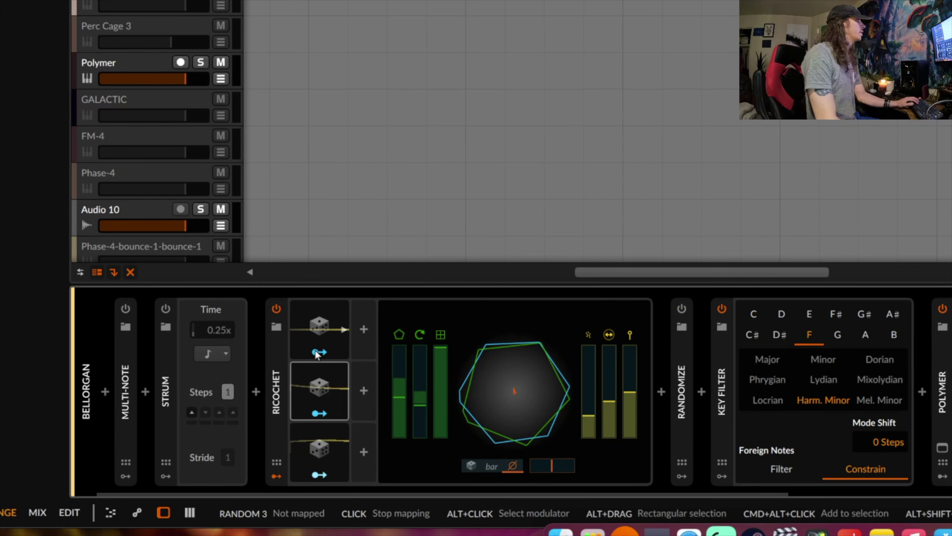
pyautogui.moveTo(551, 465); pyautogui.dragTo(551, 441)
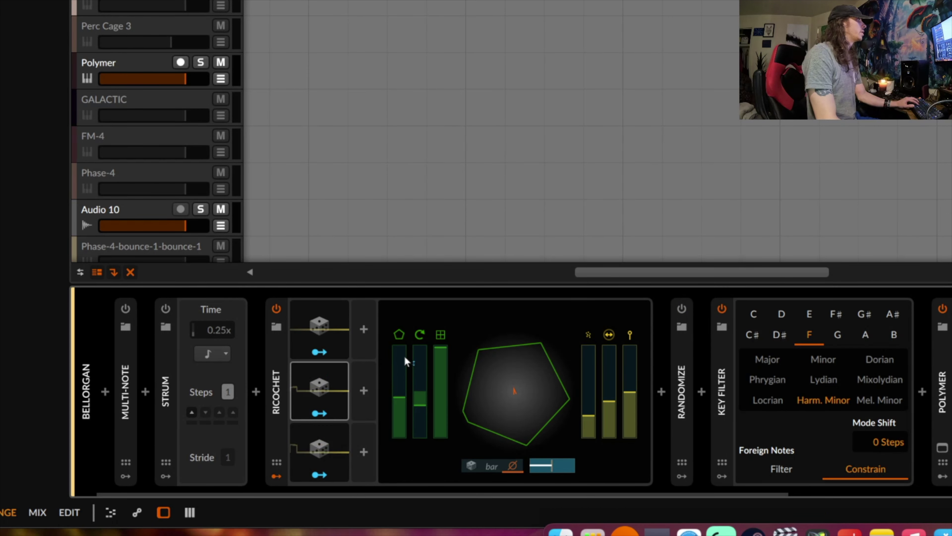
# Open the Random 3 modulator's details, make its output bipolar and set its rate unit to bar
pyautogui.click(334, 333)
pyautogui.click(449, 444)
pyautogui.click(440, 334)
pyautogui.click(429, 337)
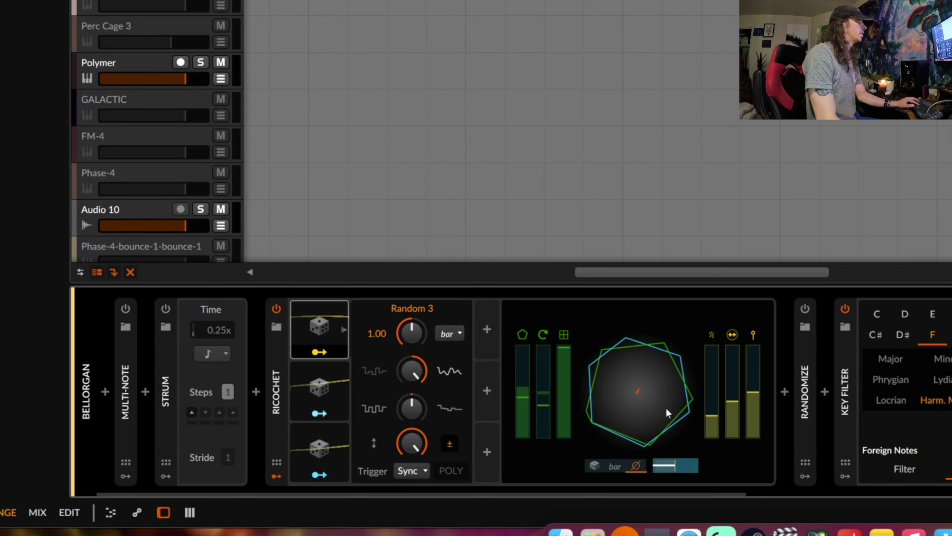
# Audition the modulated launch angle, close the Random 3 details and return Ricochet's ball launch mode to random
pyautogui.press('space')
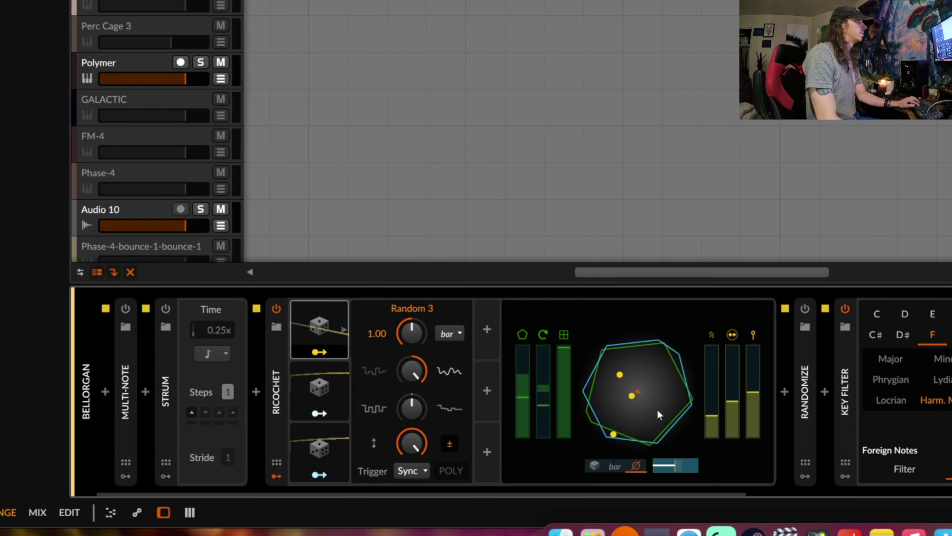
pyautogui.press('space')
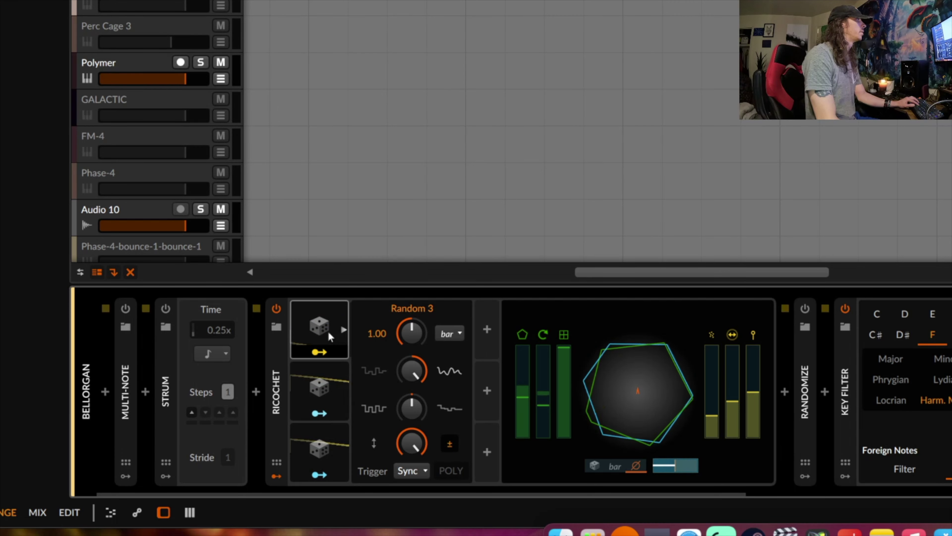
pyautogui.click(329, 337)
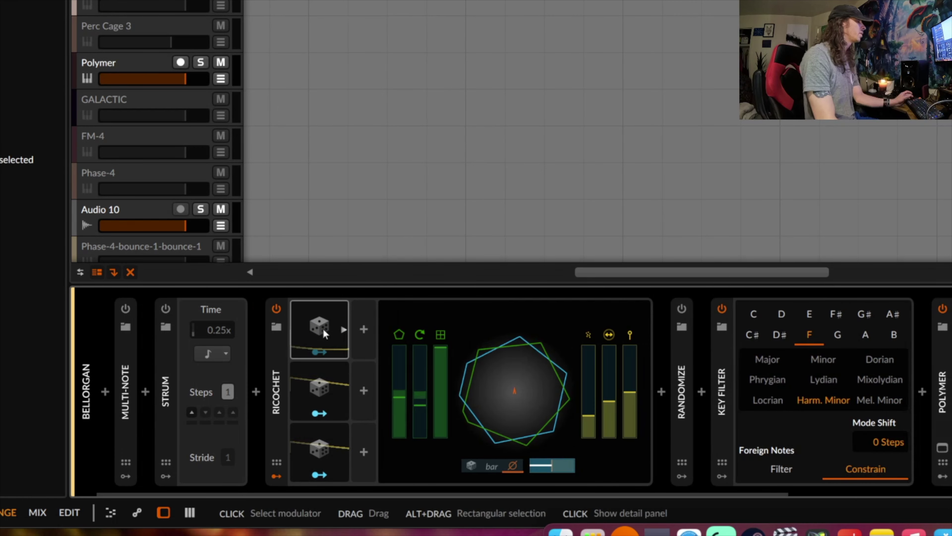
pyautogui.click(474, 466)
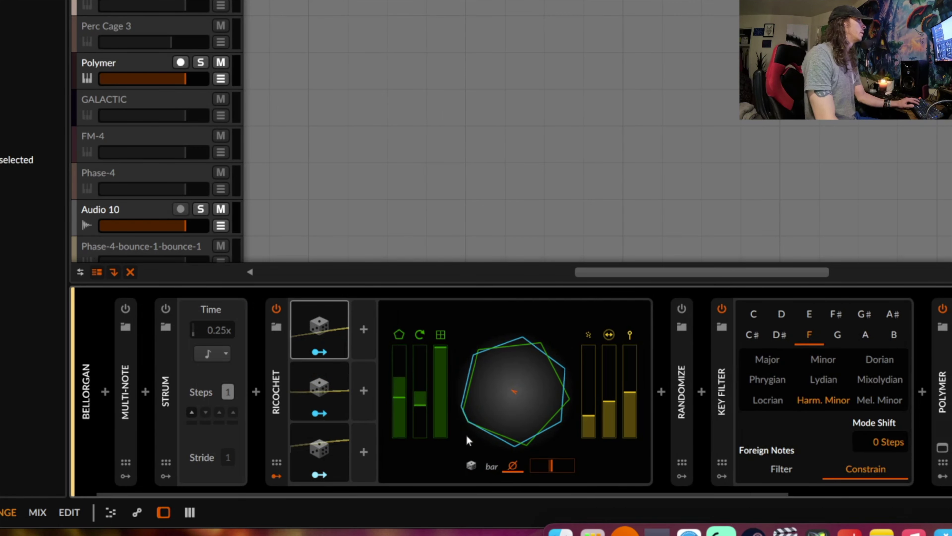
pyautogui.click(472, 467)
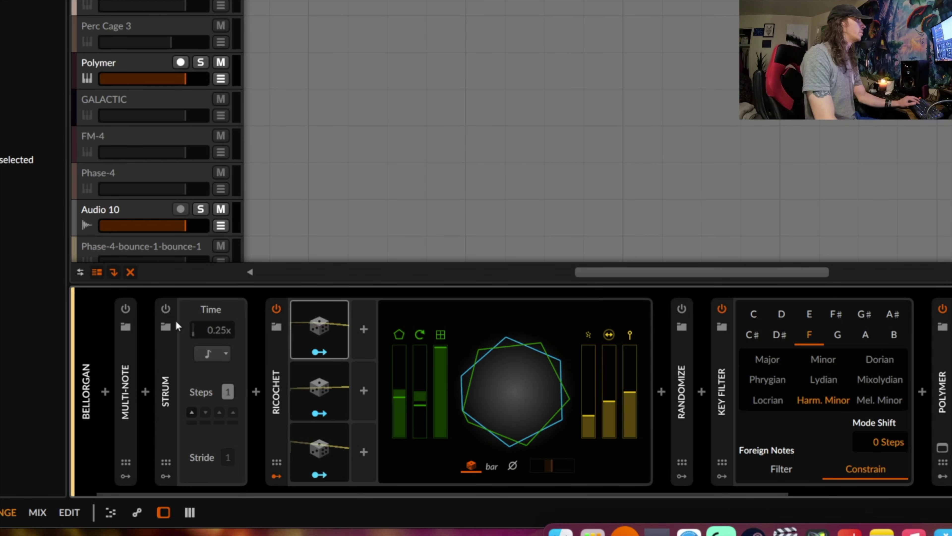
# Enable the Strum device, try 4 steps before returning it to 1, and enable the Multi-note device
pyautogui.click(166, 309)
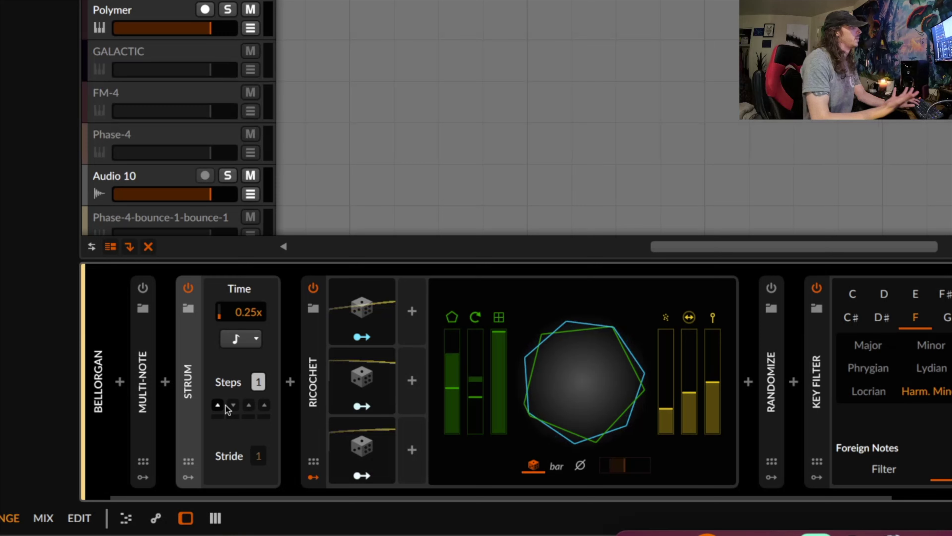
pyautogui.moveTo(258, 382); pyautogui.dragTo(233, 383)
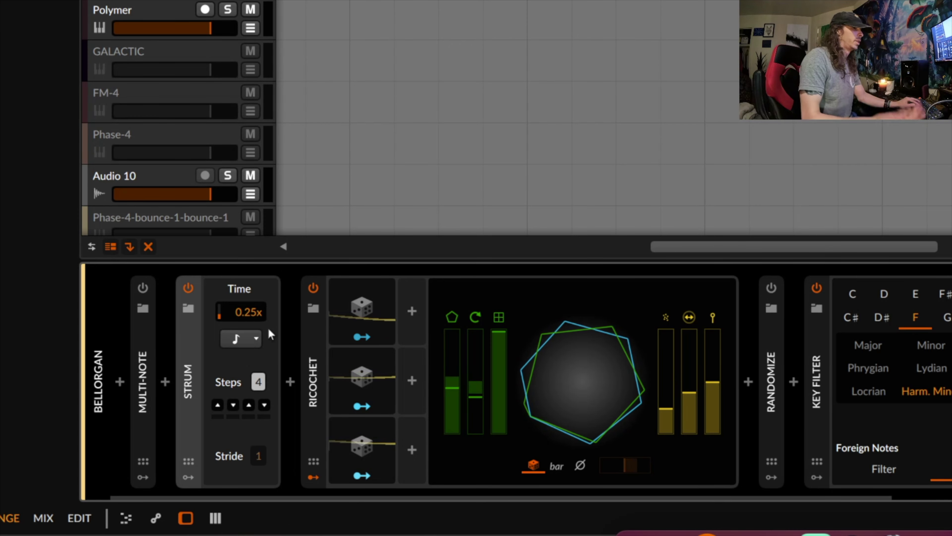
pyautogui.moveTo(264, 380); pyautogui.dragTo(264, 405)
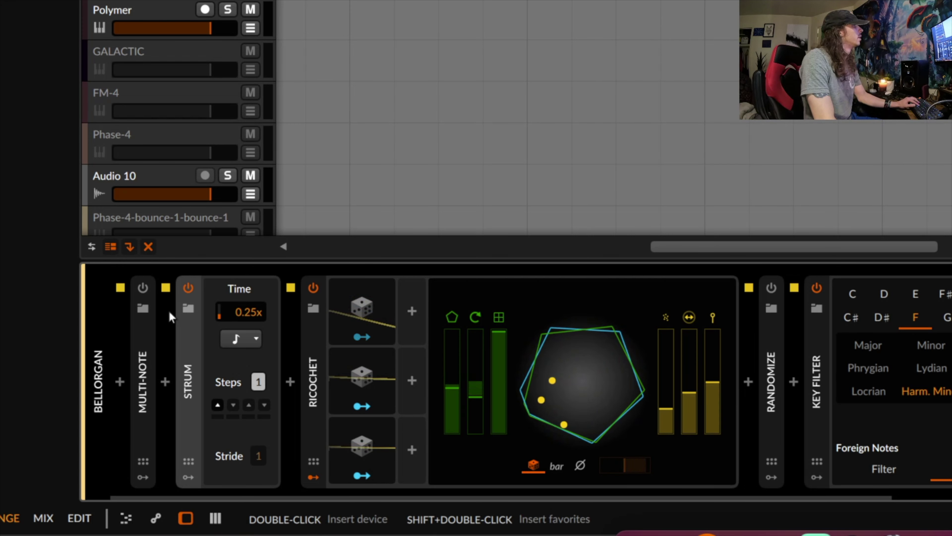
pyautogui.click(143, 286)
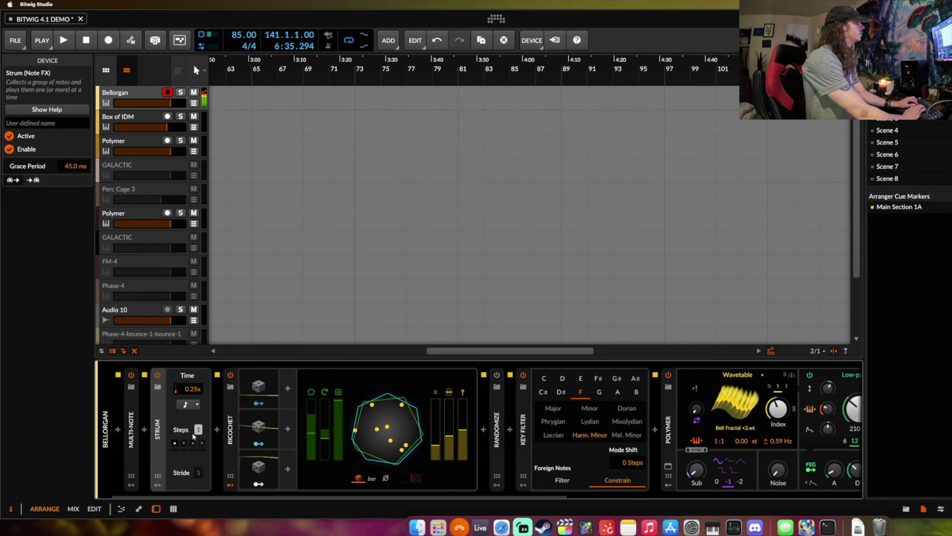
# Change the Key Filter scale to Minor and turn the Key Filter device off
pyautogui.click(520, 404)
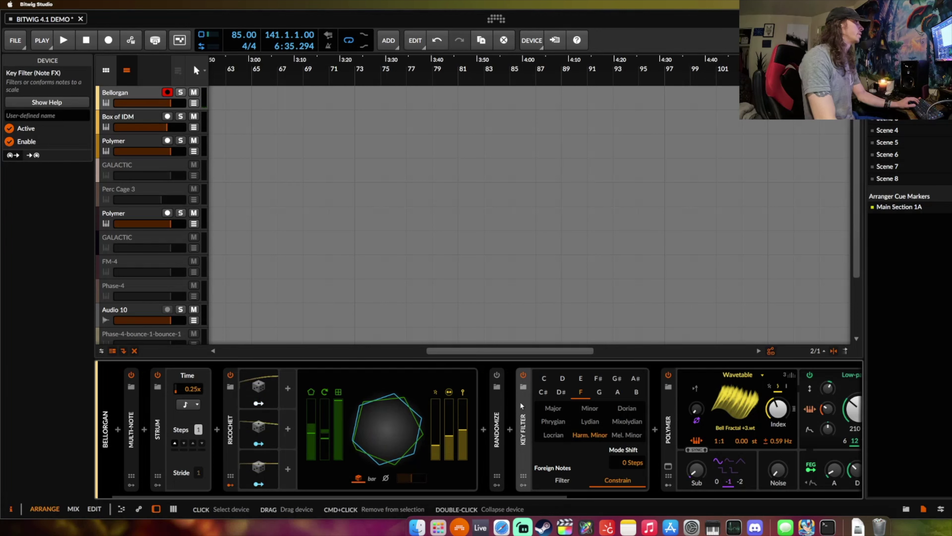
pyautogui.click(586, 408)
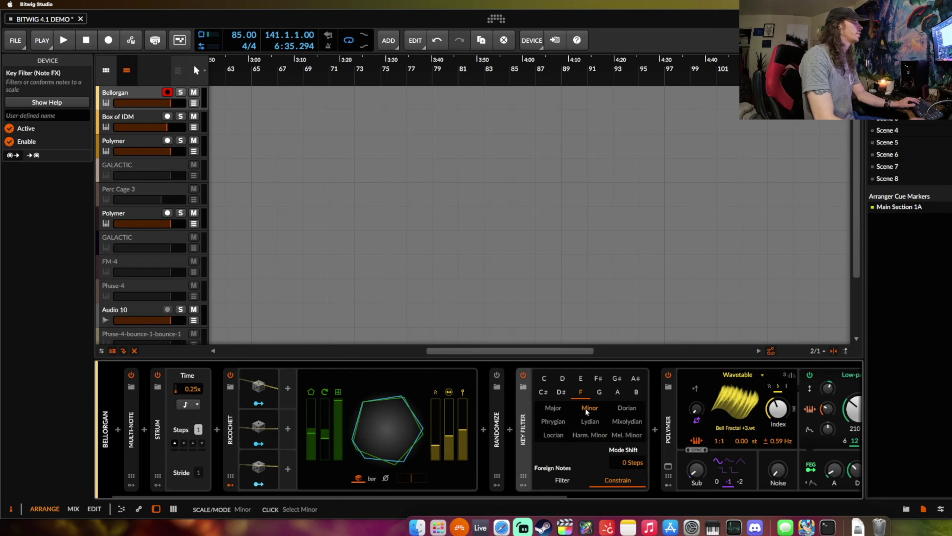
pyautogui.click(523, 375)
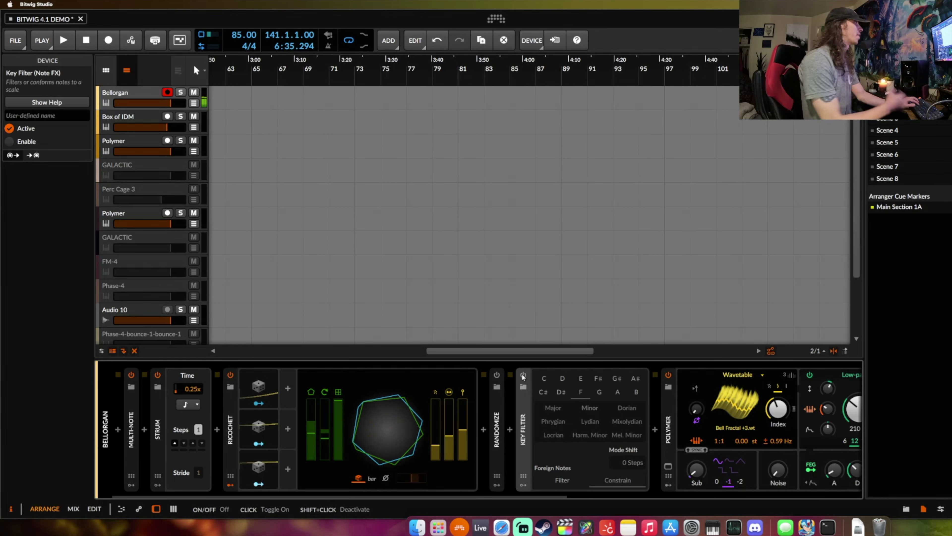
# Enable the Randomize device, try it with Pitch randomization off, and turn Pitch back on at a midway amount
pyautogui.click(497, 375)
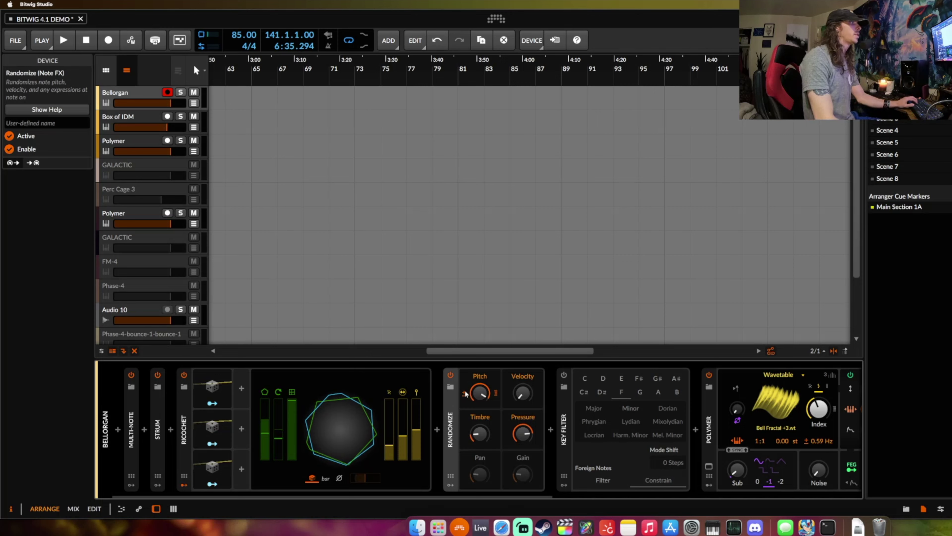
pyautogui.doubleClick(471, 388)
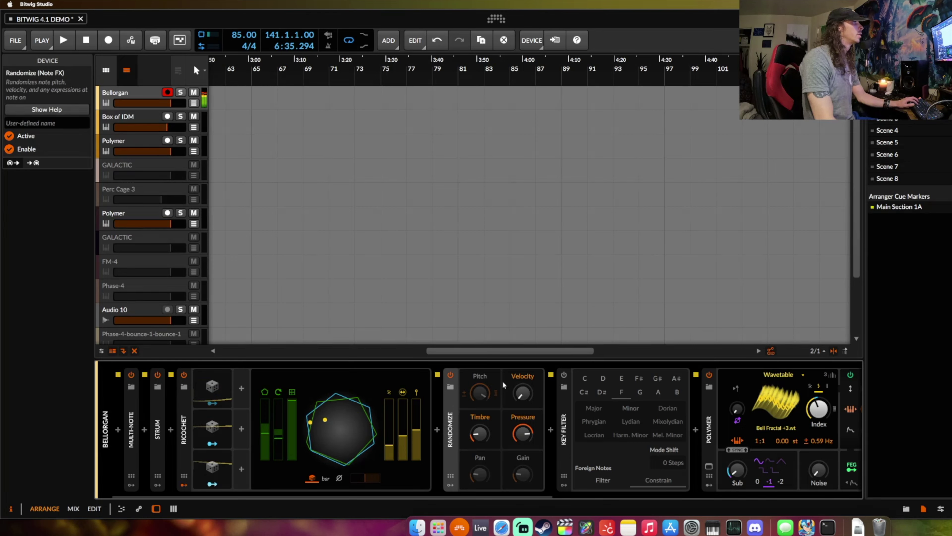
pyautogui.click(474, 377)
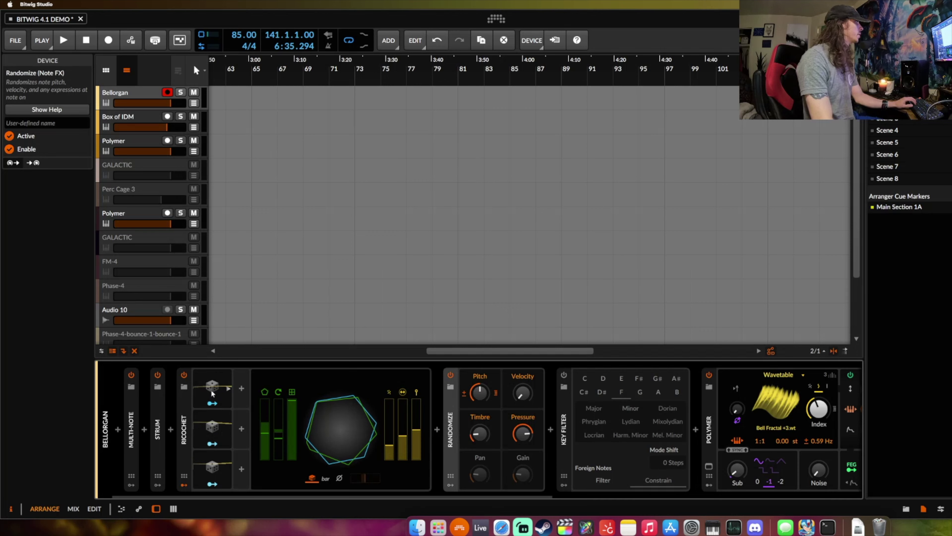
# On the Box of IDM track's Dribble device, switch the first bounce to milliseconds at 505 ms and lower Damping to 12.33 %
pyautogui.press('Down')
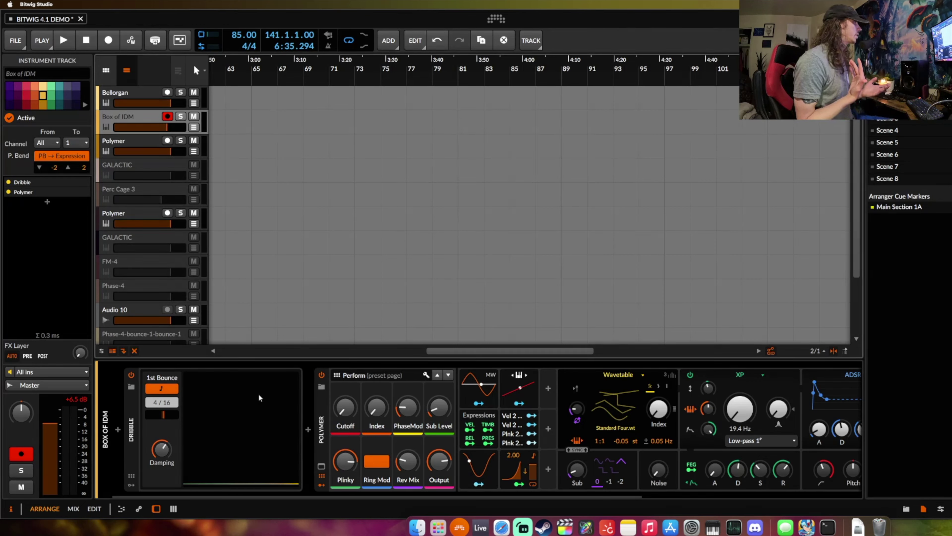
pyautogui.click(130, 406)
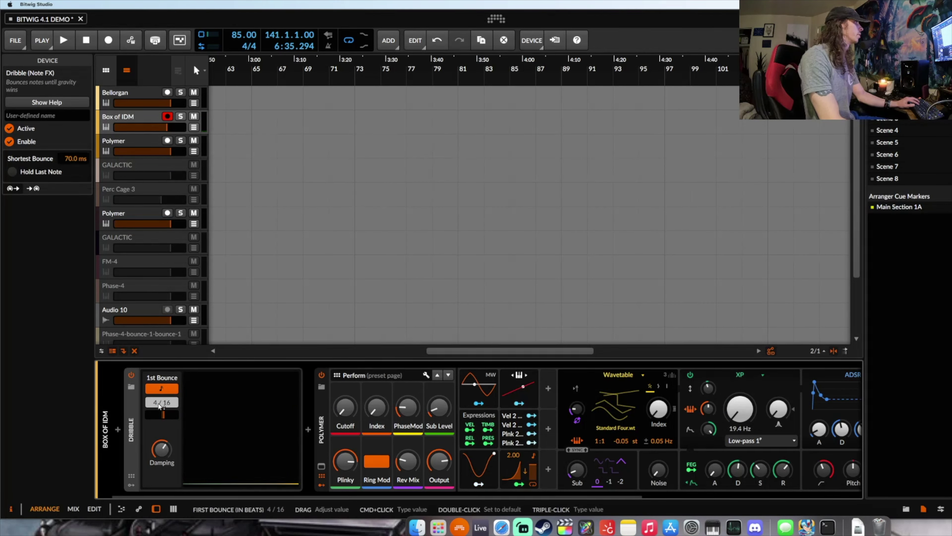
pyautogui.click(162, 389)
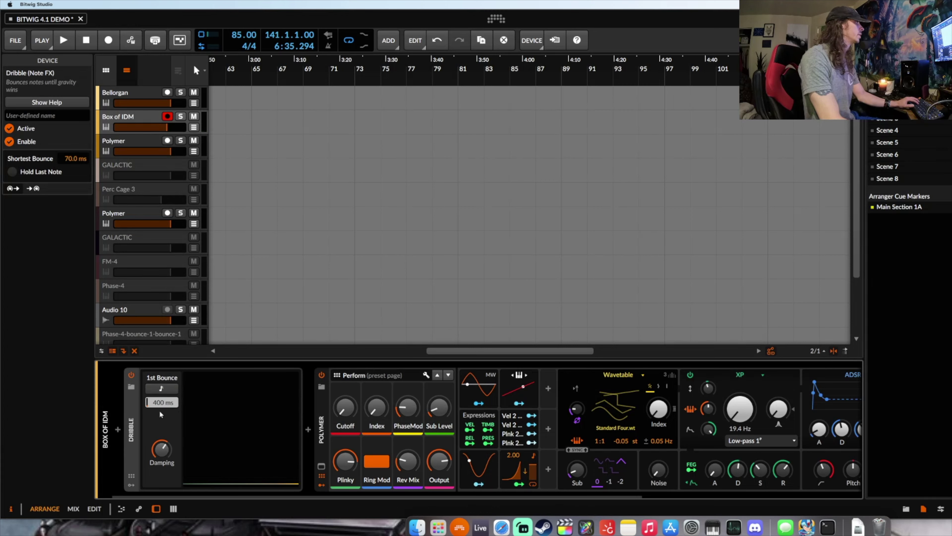
pyautogui.moveTo(161, 404); pyautogui.dragTo(162, 394)
pyautogui.moveTo(161, 449); pyautogui.dragTo(162, 456)
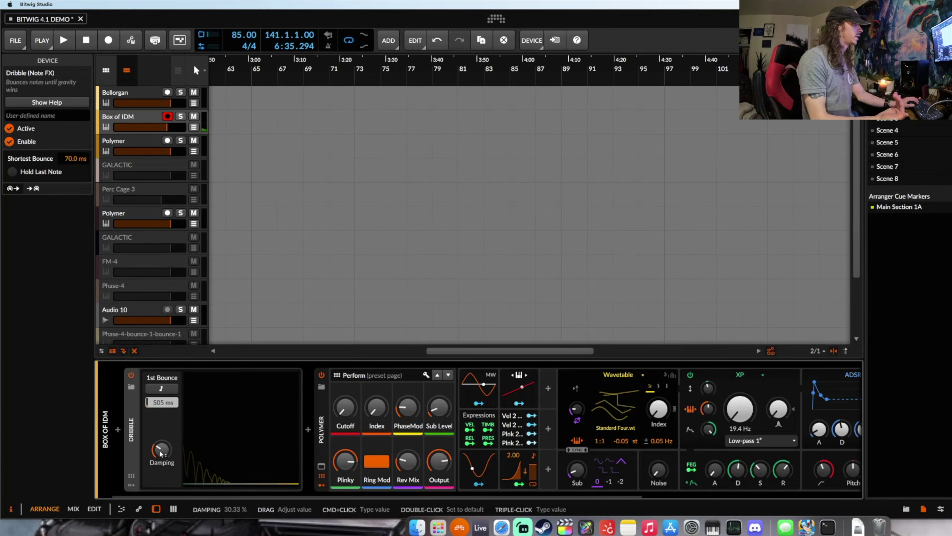
pyautogui.moveTo(161, 453); pyautogui.dragTo(160, 453)
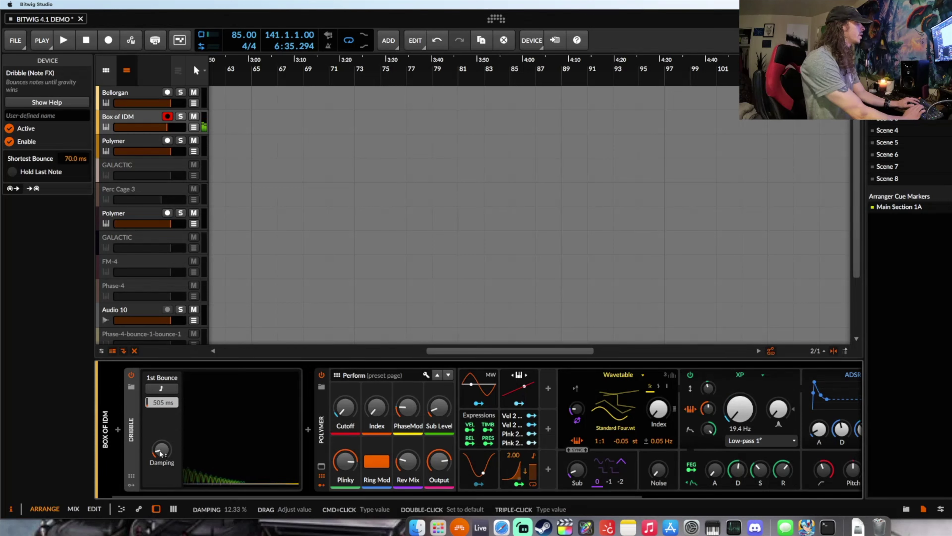
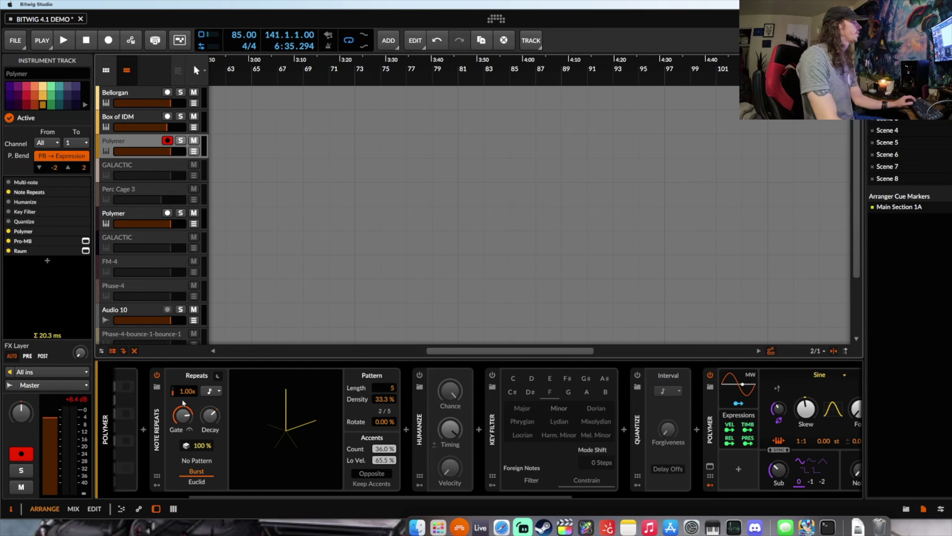
# On the Polymer track's Note Repeats device, choose No Pattern, lower Gate to 8.06 % and reduce the repeat chance to 45.7 %
pyautogui.click(242, 460)
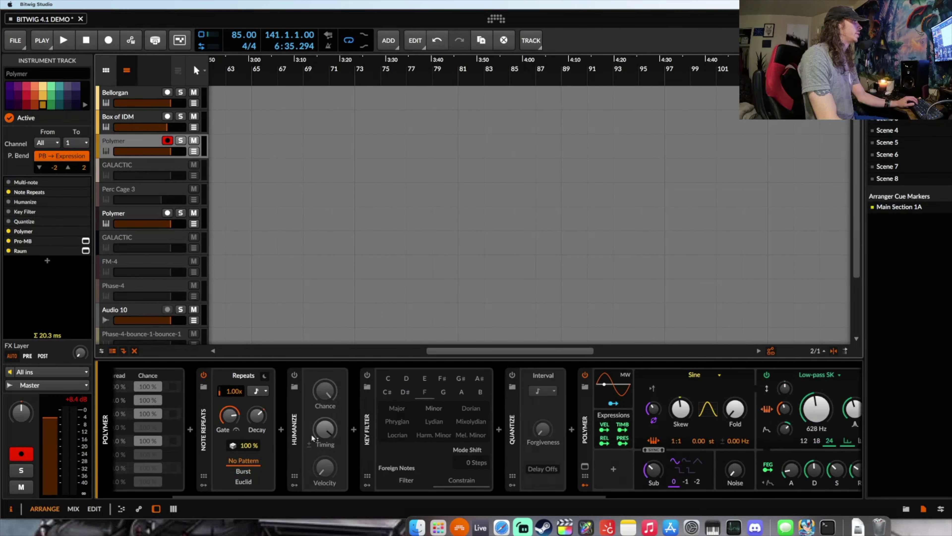
pyautogui.hscroll(-3, 217, 402)
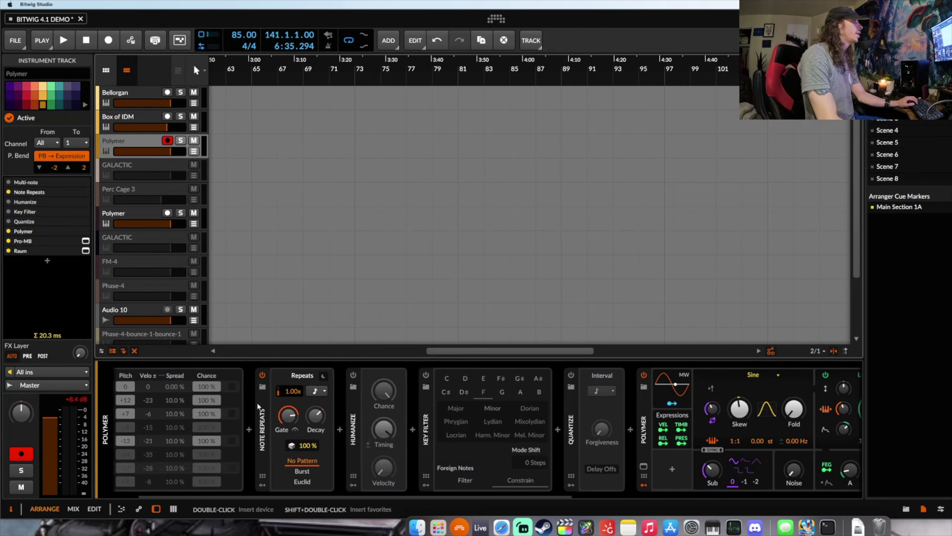
pyautogui.hscroll(-1, 298, 406)
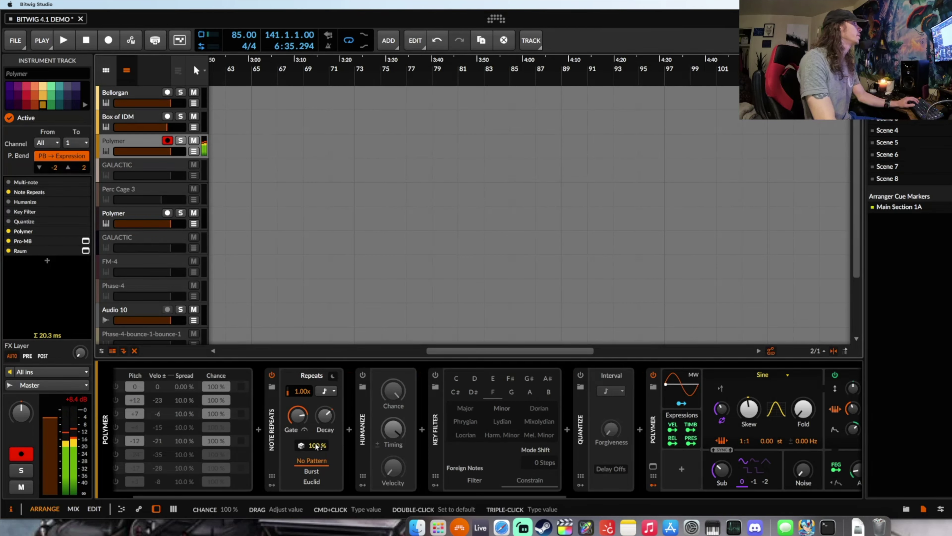
pyautogui.moveTo(297, 414)
pyautogui.moveTo(297, 415); pyautogui.dragTo(322, 401)
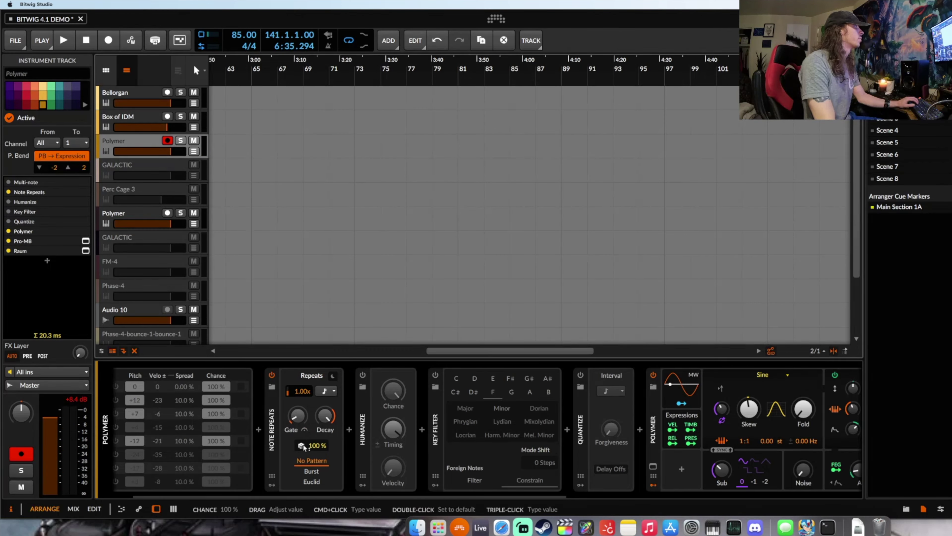
pyautogui.moveTo(307, 446); pyautogui.dragTo(312, 469)
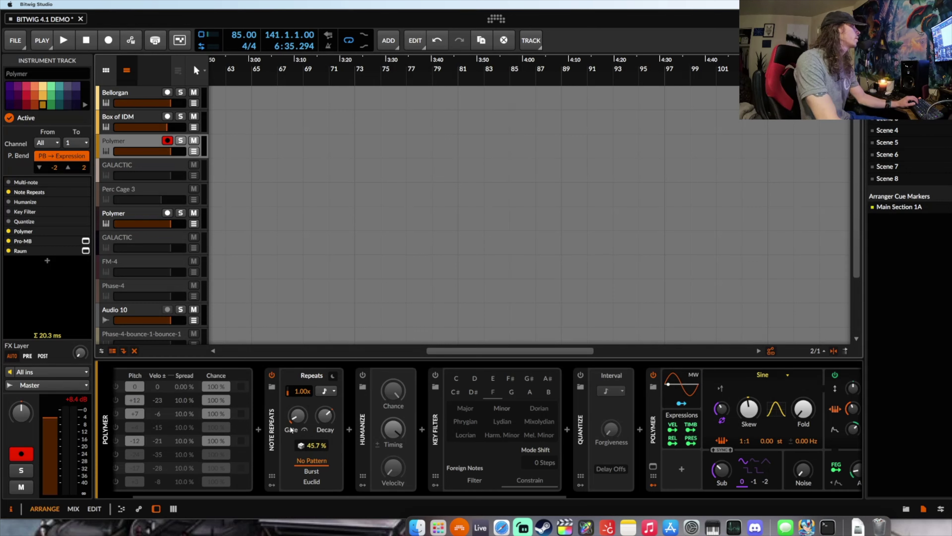
# Switch Note Repeats to the Burst pattern and try rotating it to -54.0 %
pyautogui.click(273, 401)
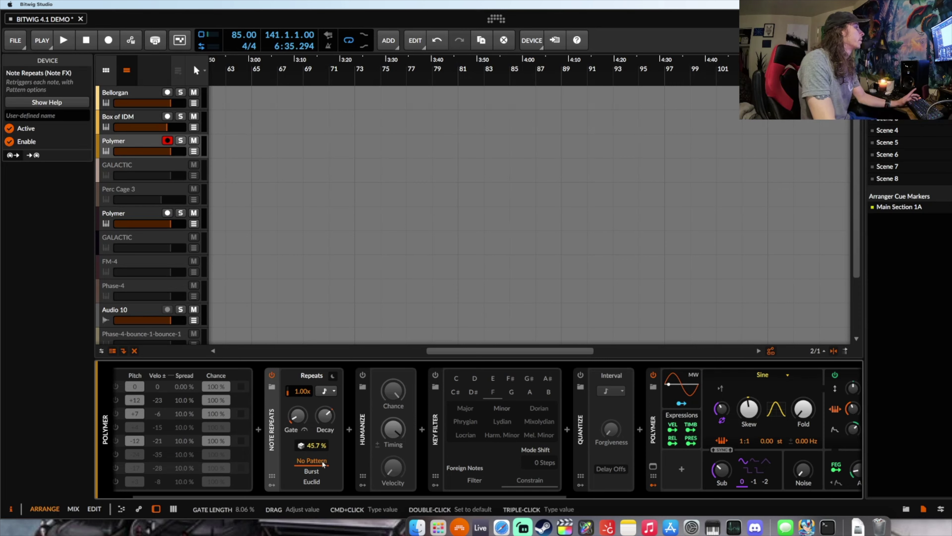
pyautogui.click(316, 471)
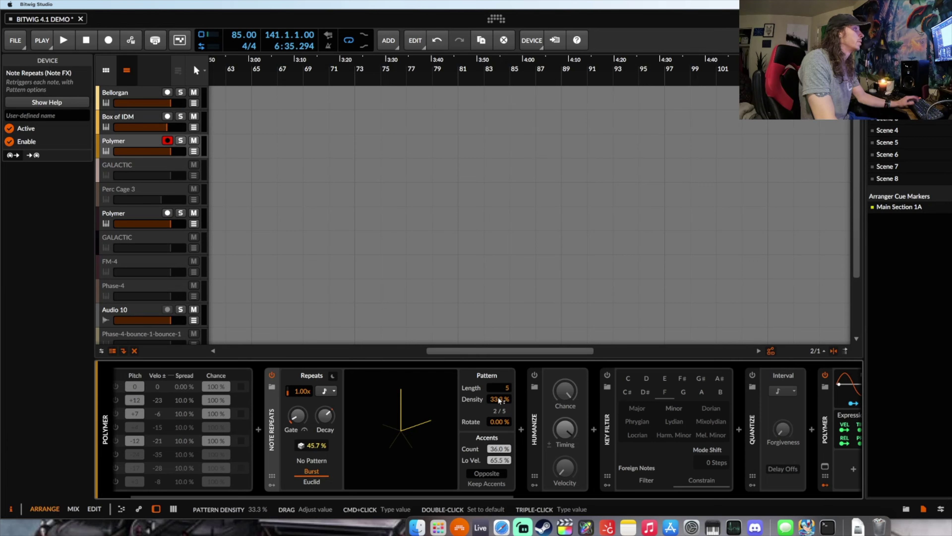
pyautogui.moveTo(499, 422); pyautogui.dragTo(439, 409)
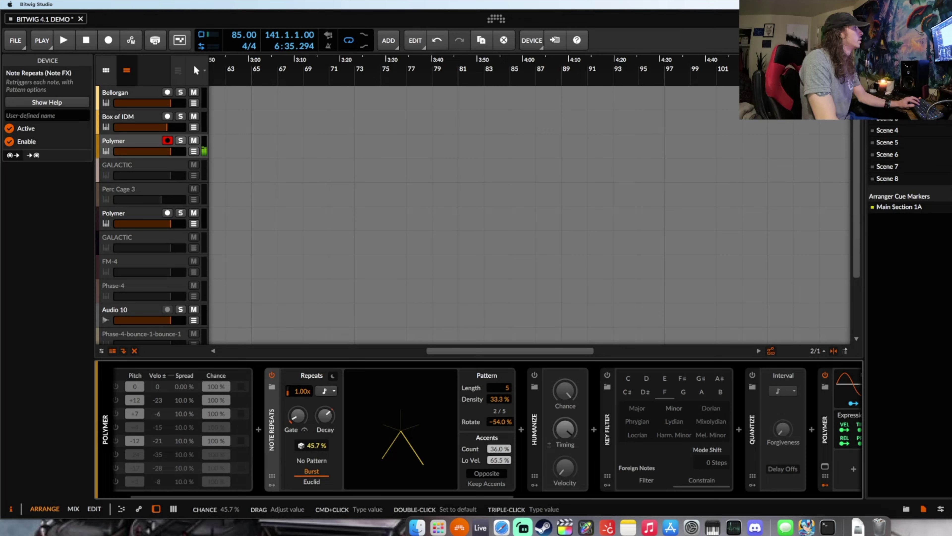
# Reset the repeat chance to 100 % and set the Burst pattern to length 16 with 91.6 % density
pyautogui.doubleClick(312, 445)
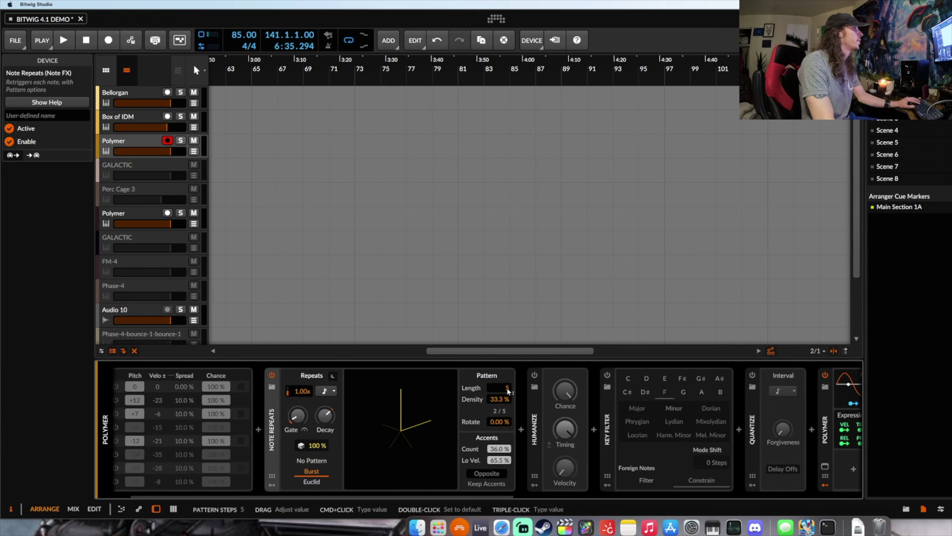
pyautogui.moveTo(500, 387); pyautogui.dragTo(500, 368)
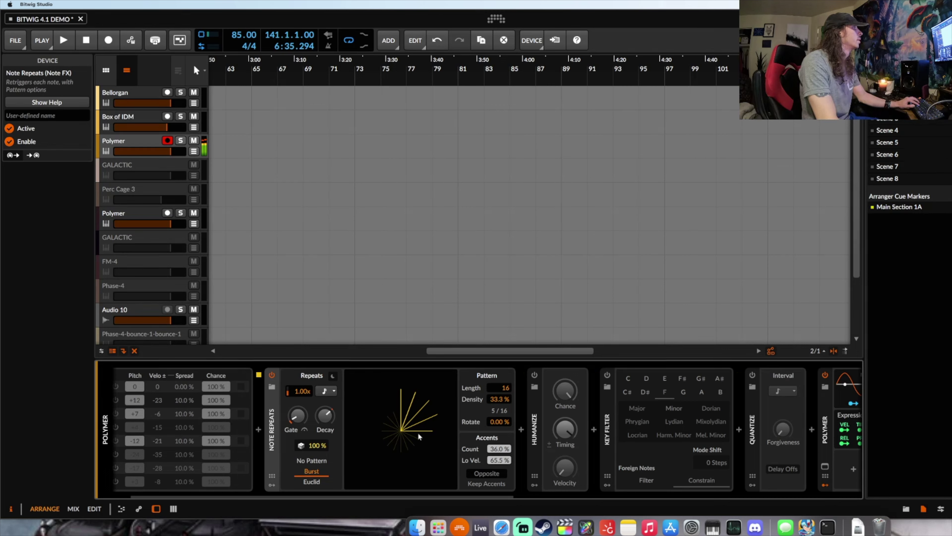
pyautogui.moveTo(485, 403); pyautogui.dragTo(485, 362)
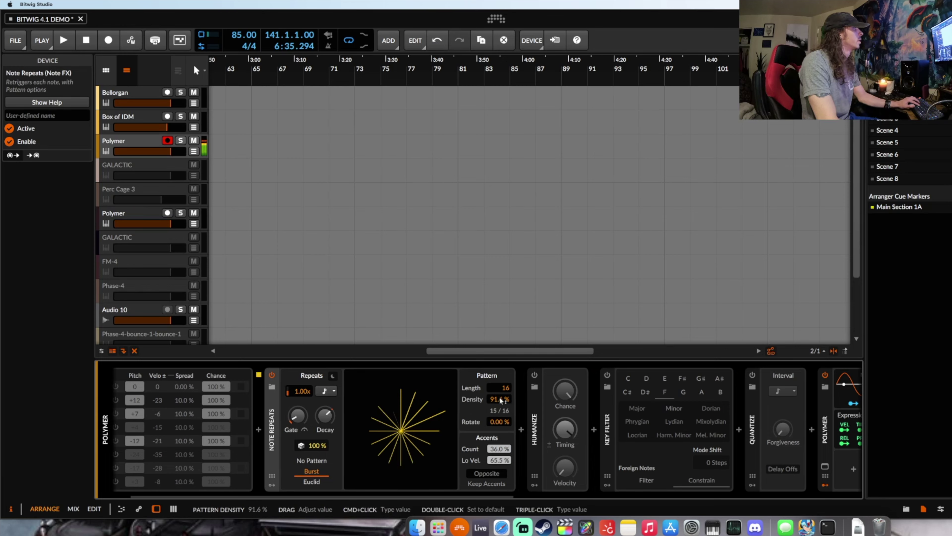
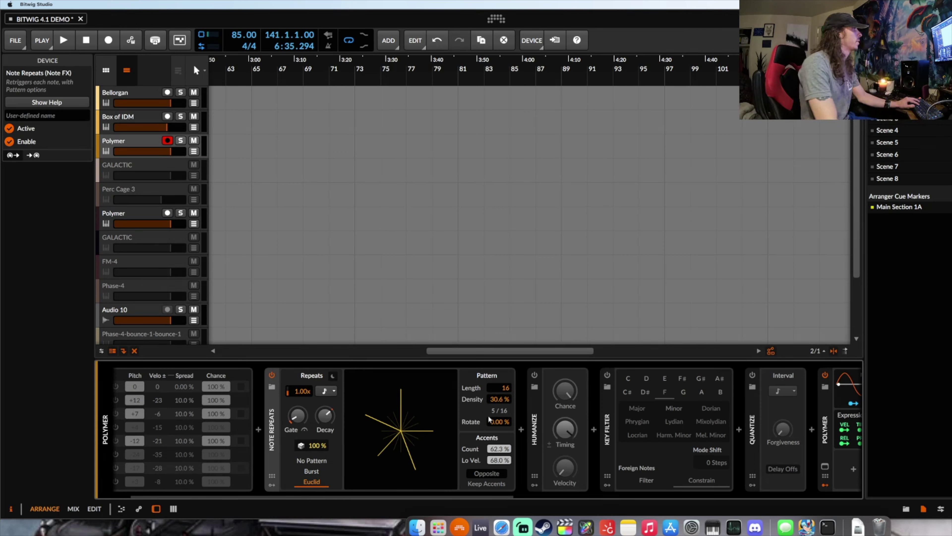
# Set the Euclid pattern's length to 18 and density to 47.0 %, with Gate and Decay adjusted higher
pyautogui.hscroll(-2, 489, 419)
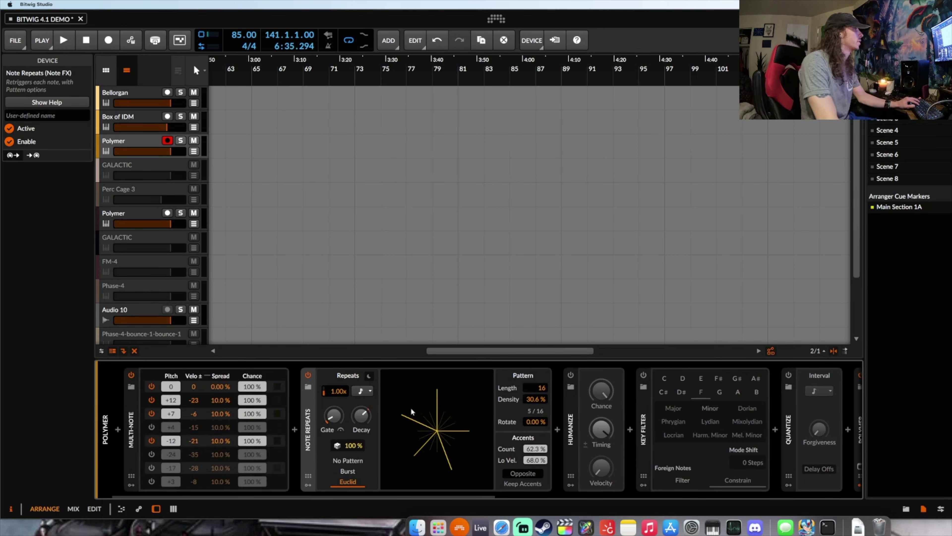
pyautogui.hscroll(2, 440, 403)
pyautogui.moveTo(433, 412); pyautogui.dragTo(380, 428)
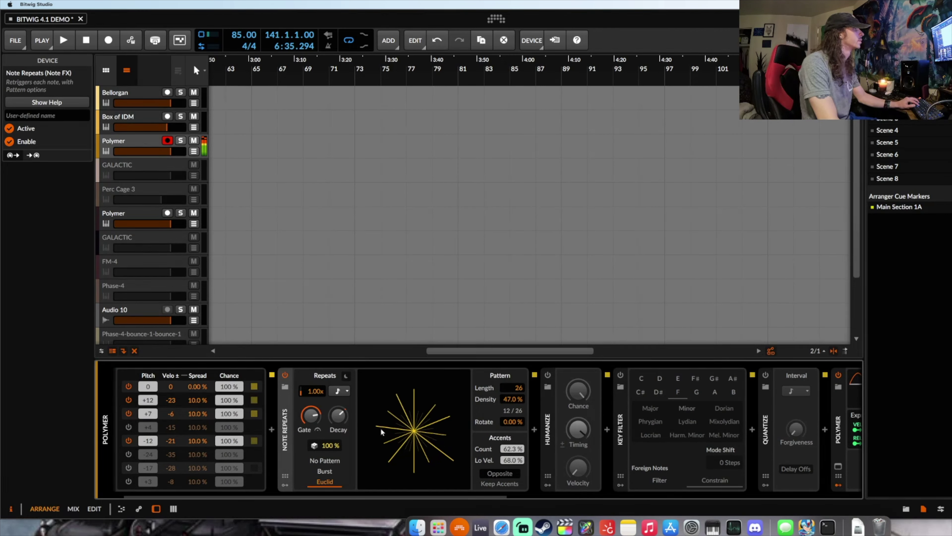
pyautogui.moveTo(339, 416)
pyautogui.moveTo(339, 416); pyautogui.dragTo(340, 441)
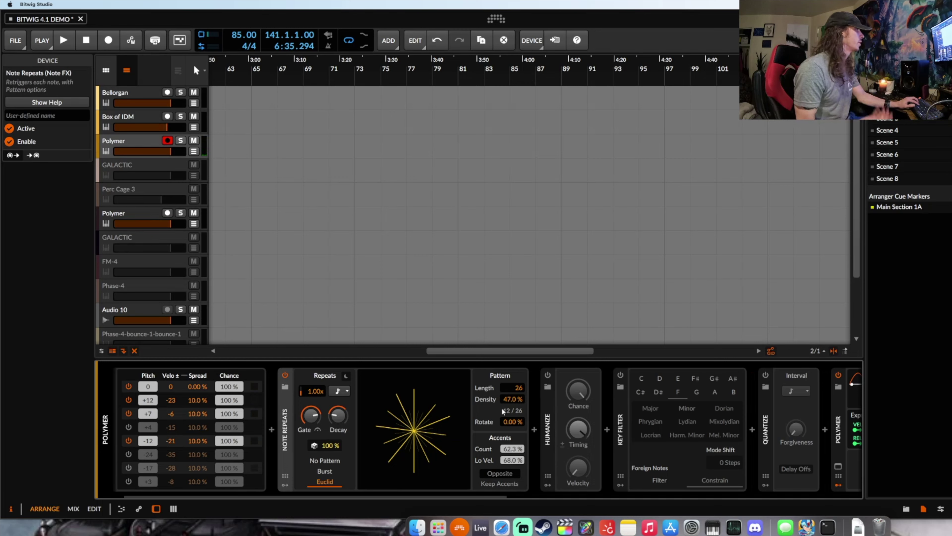
pyautogui.moveTo(514, 387)
pyautogui.mouseDown()
pyautogui.moveTo(514, 401)
pyautogui.moveTo(516, 392)
pyautogui.mouseUp()
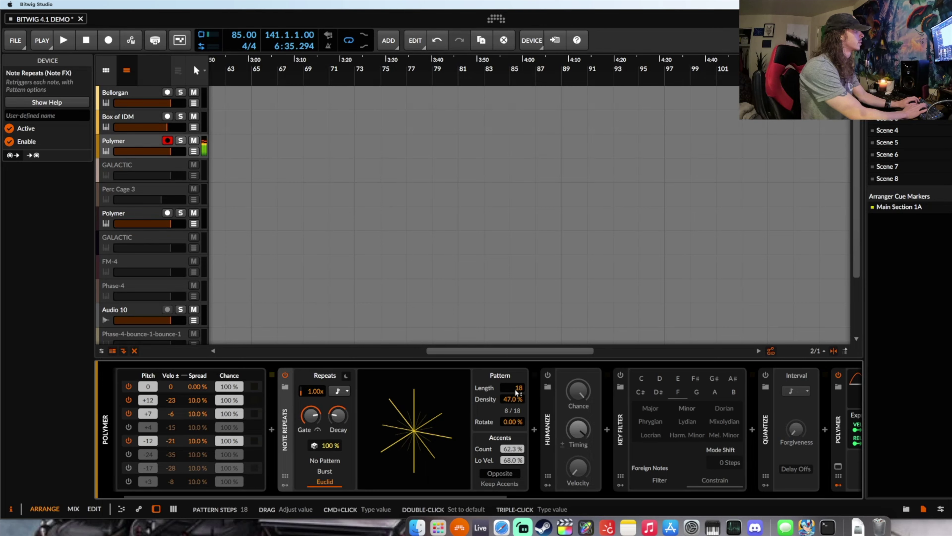
# Collapse and turn off the Note Repeats device, and enable the Humanize device
pyautogui.doubleClick(288, 401)
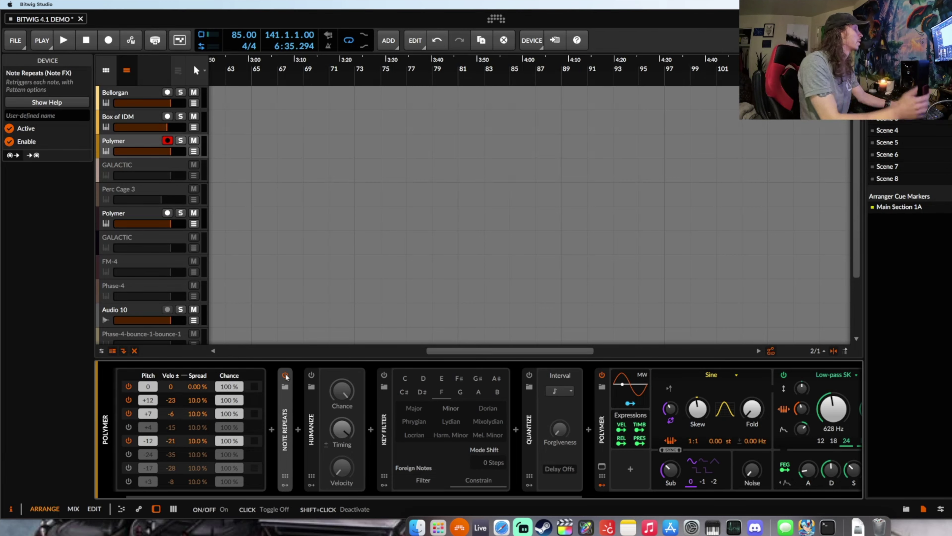
pyautogui.click(286, 375)
pyautogui.click(311, 375)
pyautogui.click(312, 398)
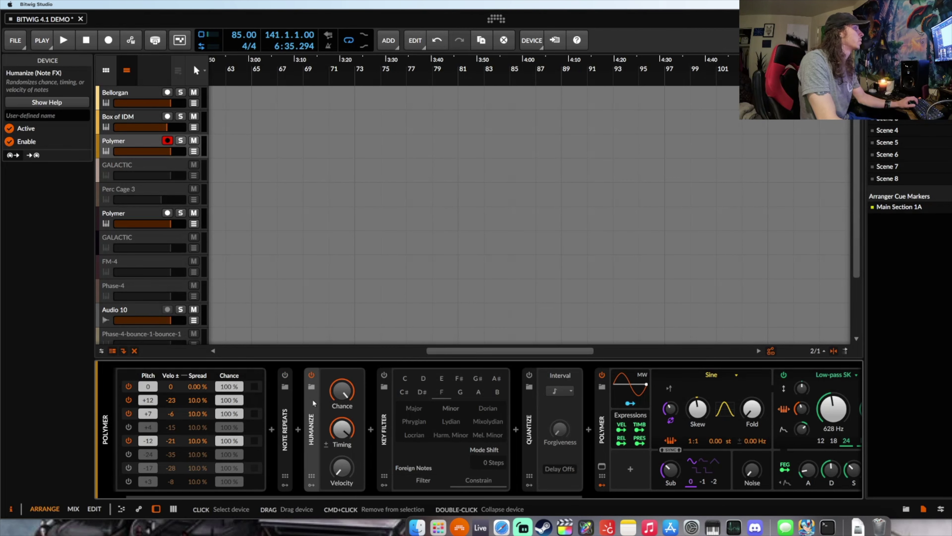
# Select the Polymer #2 and Polymer #3 clips at bar 141 and set the loop range to cover them
pyautogui.hscroll(15, 362, 216)
pyautogui.scroll(-1, 437, 150)
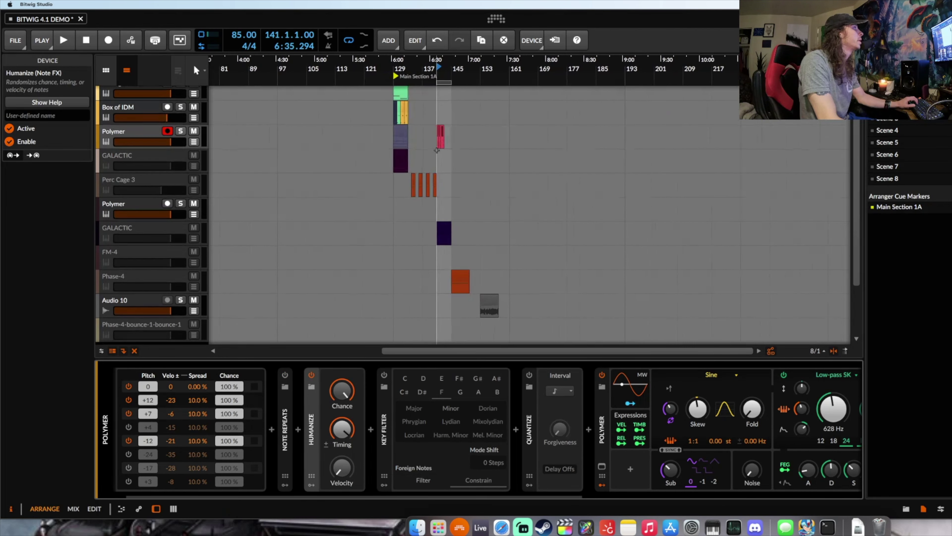
pyautogui.scroll(10, 436, 150)
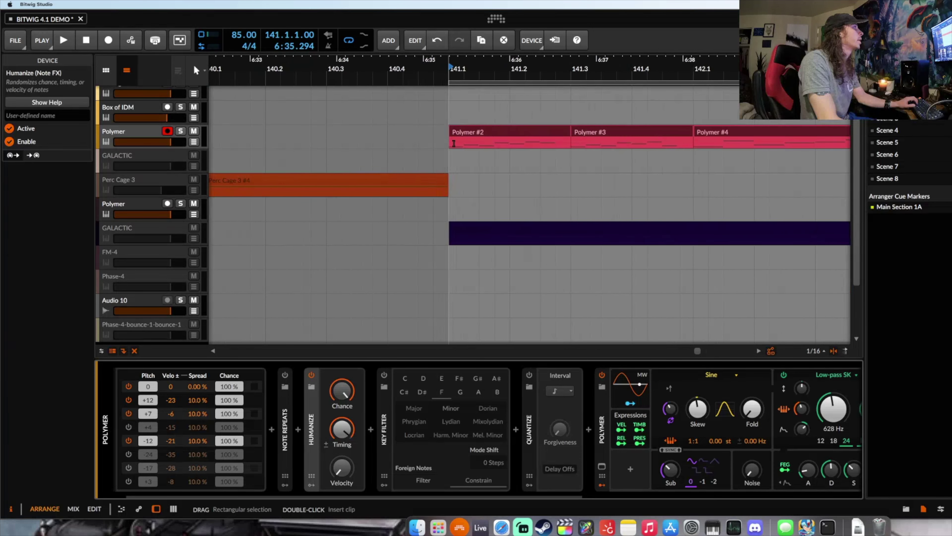
pyautogui.click(483, 136)
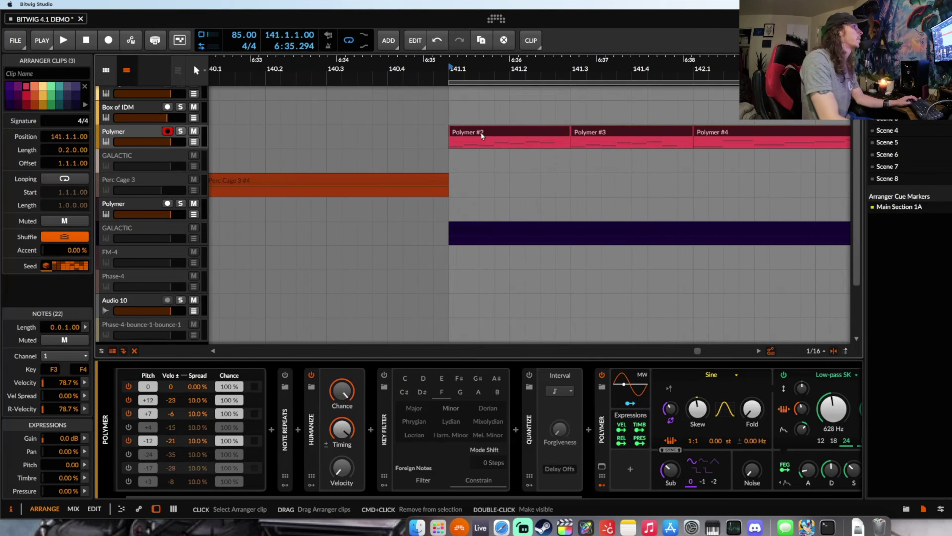
pyautogui.click(555, 130)
pyautogui.keyDown('shift'); pyautogui.click(601, 130); pyautogui.keyUp('shift')
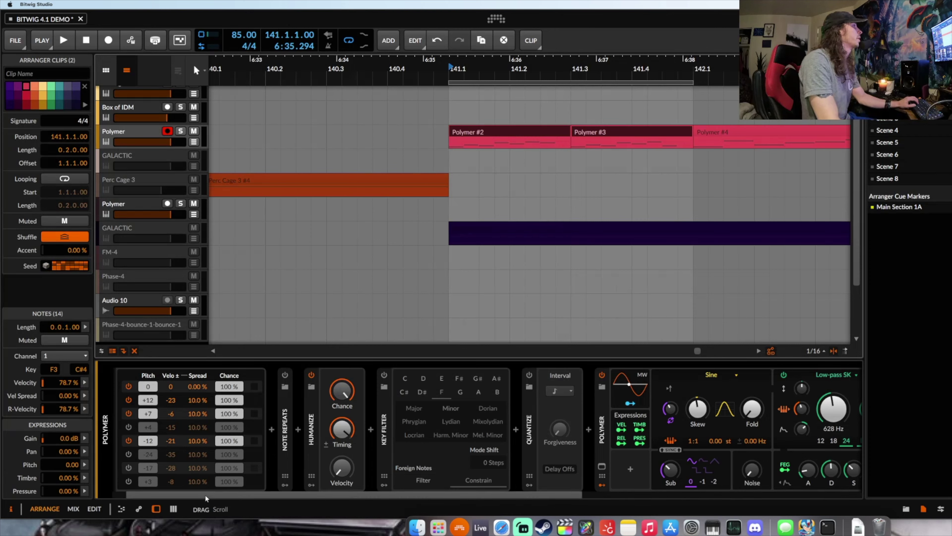
# Play the looped clips with Humanize turned off and lower the project tempo to 74 BPM
pyautogui.click(311, 375)
pyautogui.press('space')
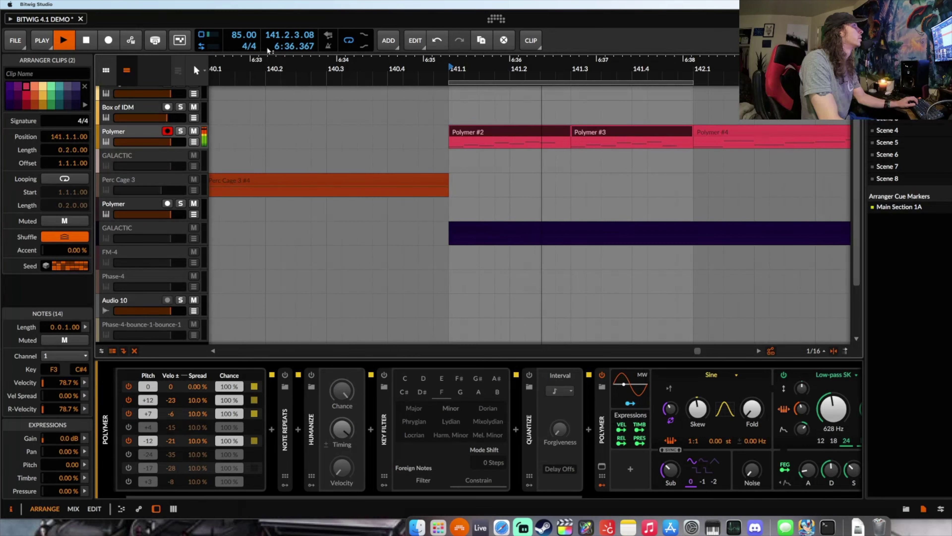
pyautogui.moveTo(243, 35); pyautogui.dragTo(243, 42)
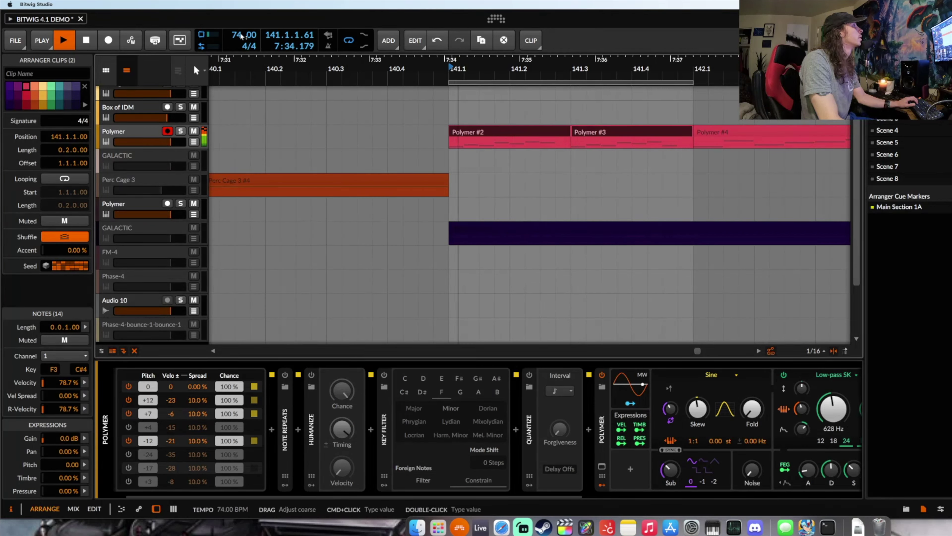
pyautogui.press('space')
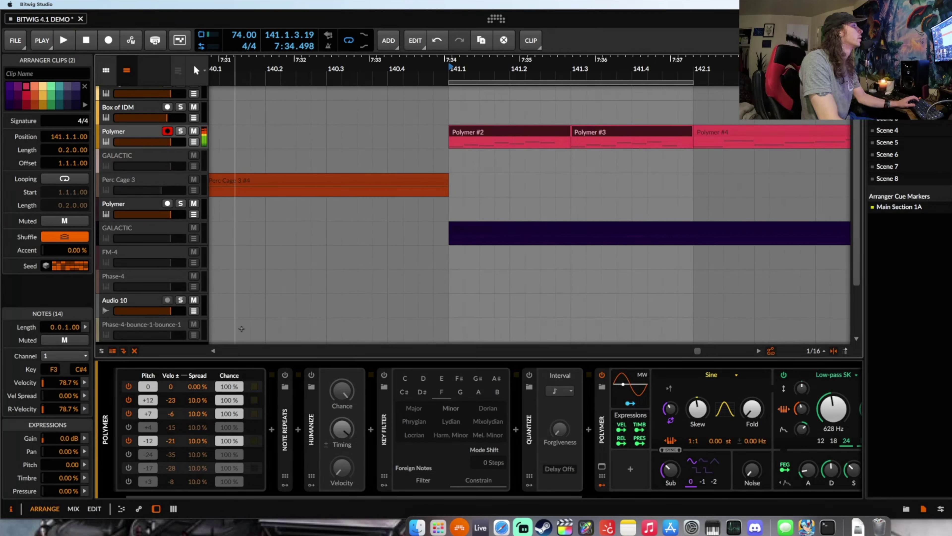
# Turn Humanize on, lower its Chance to 29.0 % and Timing to 0.00 ms, and audition the looped clips
pyautogui.click(311, 374)
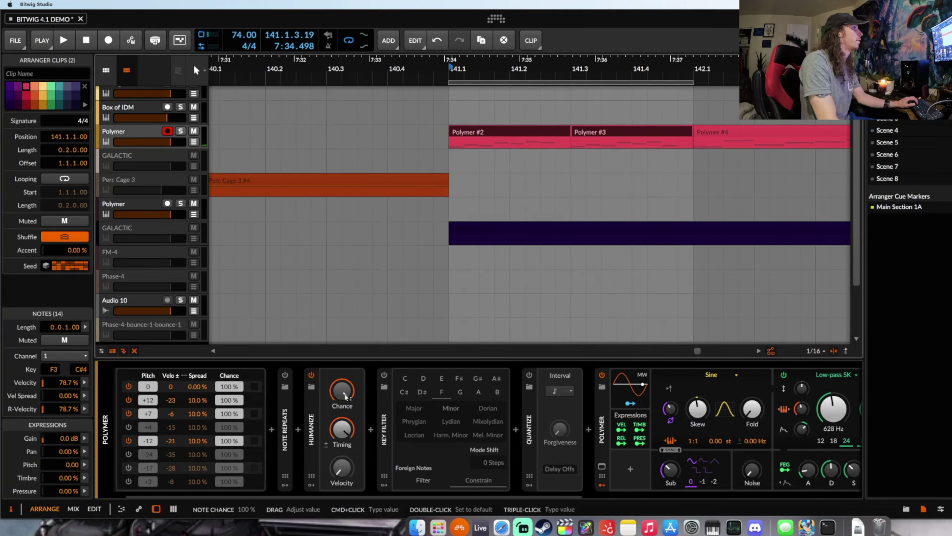
pyautogui.moveTo(345, 397); pyautogui.dragTo(345, 432)
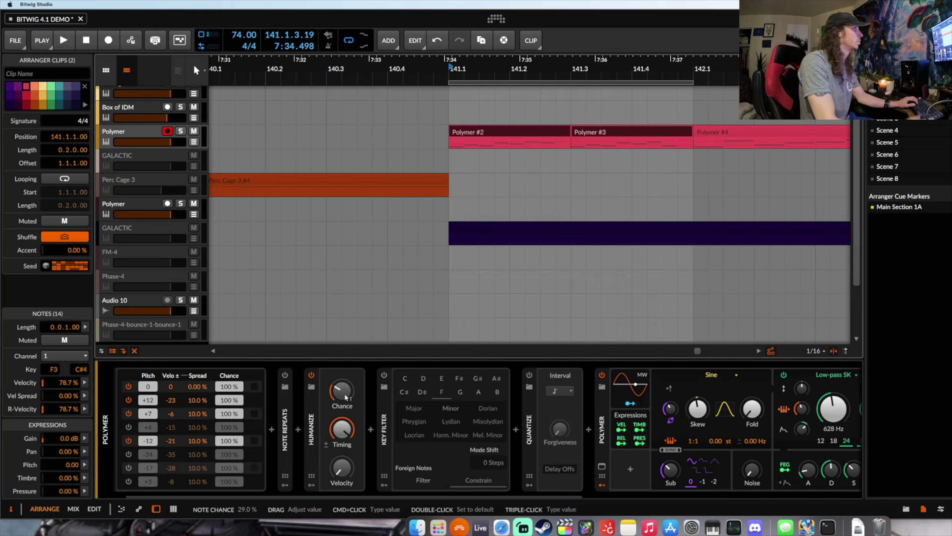
pyautogui.press('space')
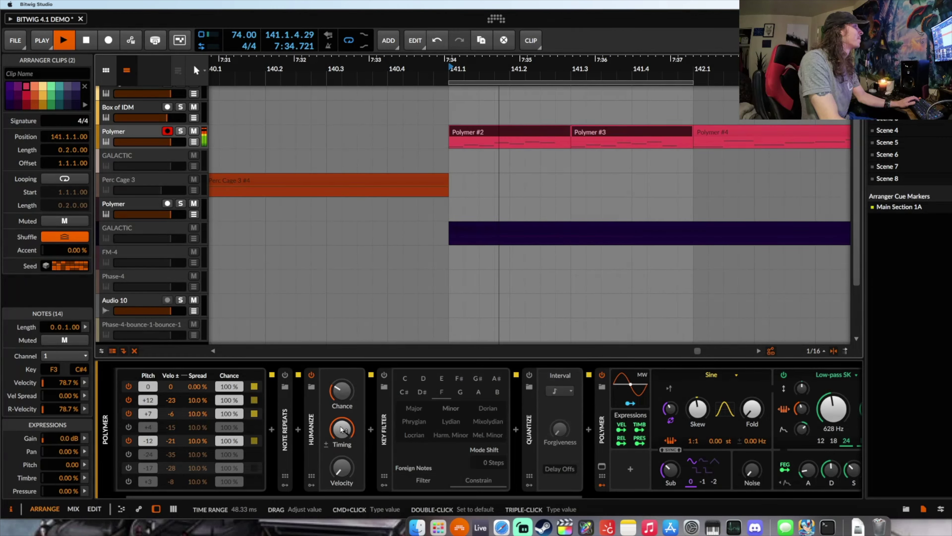
pyautogui.press('space')
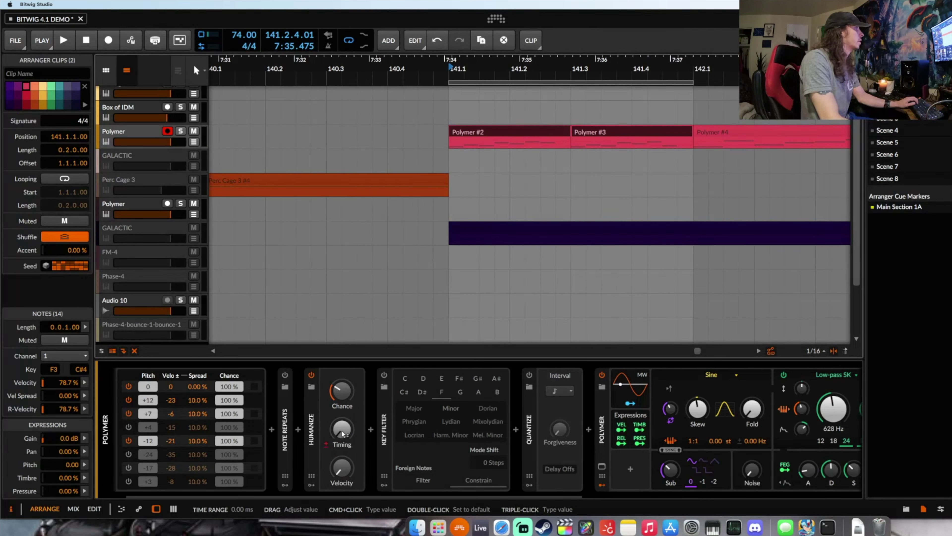
pyautogui.press('space')
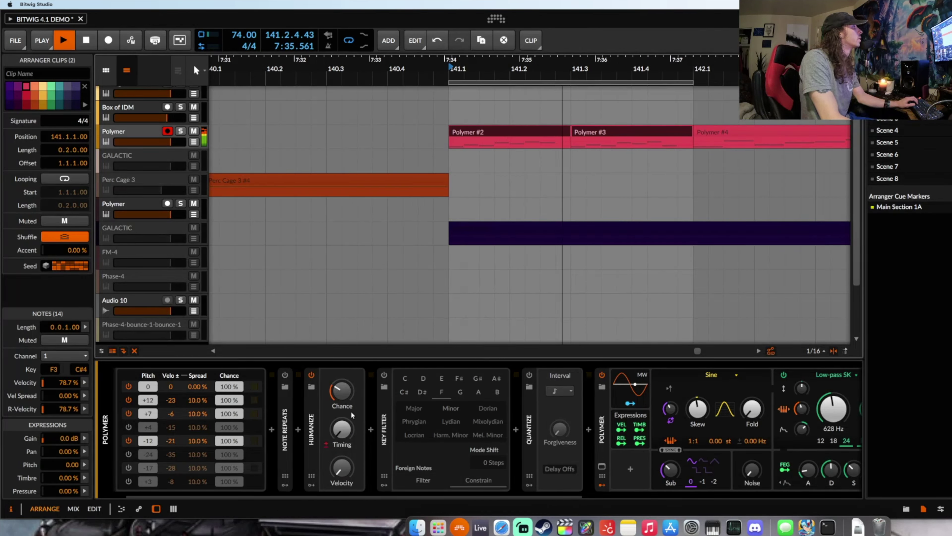
pyautogui.press('space')
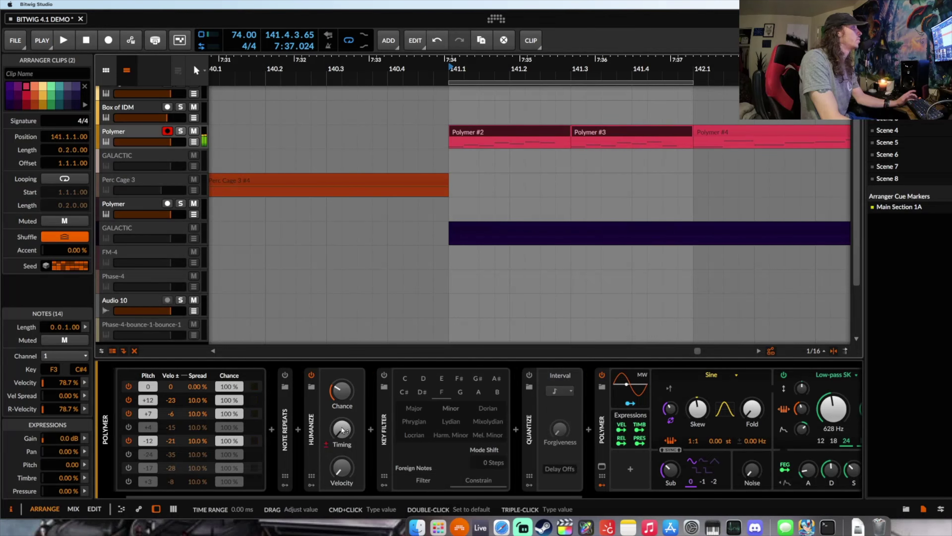
# Raise Humanize's Timing and Velocity amounts and audition the looped clips
pyautogui.moveTo(341, 430); pyautogui.dragTo(342, 418)
pyautogui.press('space')
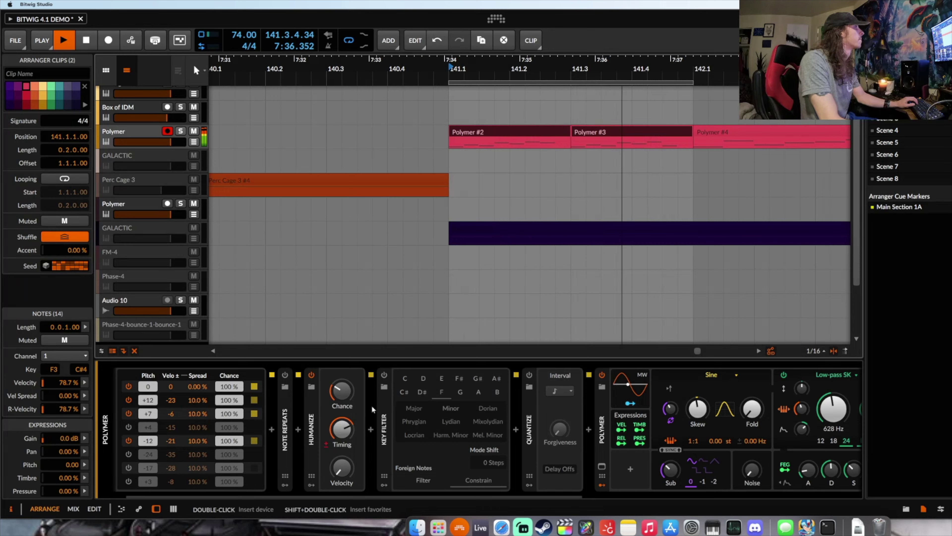
pyautogui.hscroll(1, 373, 409)
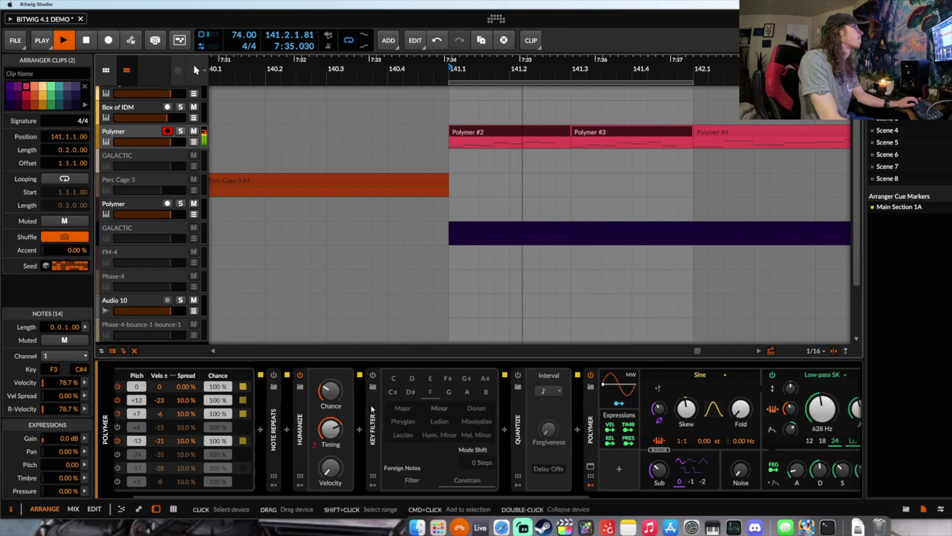
pyautogui.hscroll(-3, 372, 409)
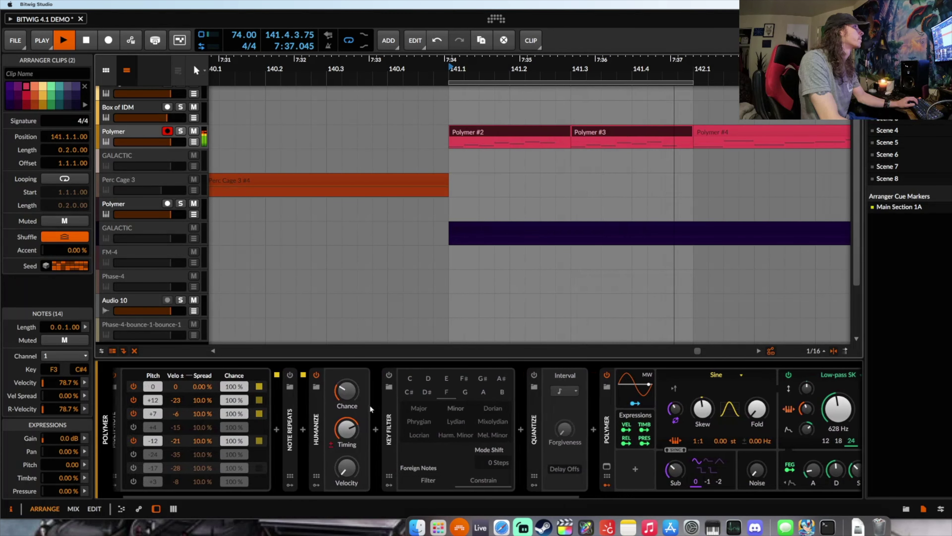
pyautogui.press('space')
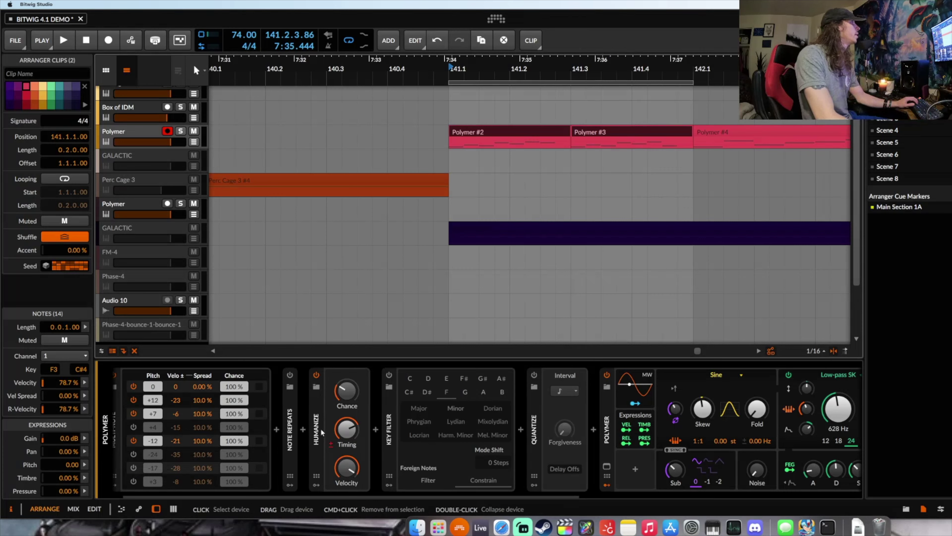
# Collapse the Humanize device and turn it off, and turn on the Quantize device
pyautogui.doubleClick(316, 406)
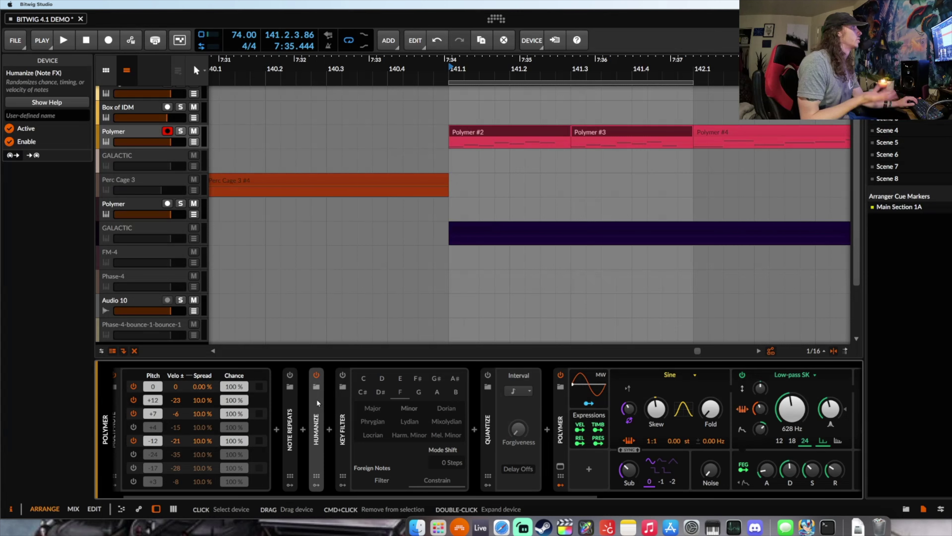
pyautogui.click(316, 375)
pyautogui.click(489, 405)
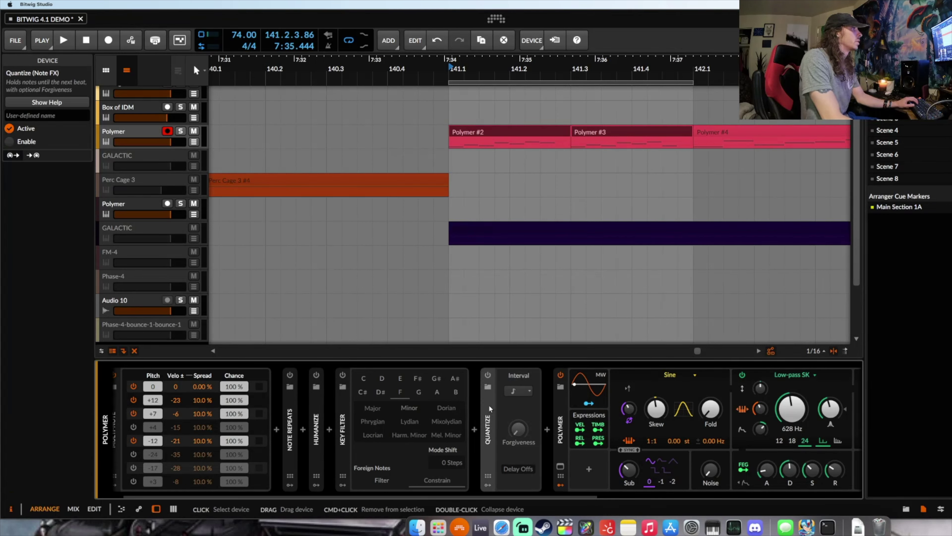
pyautogui.click(488, 374)
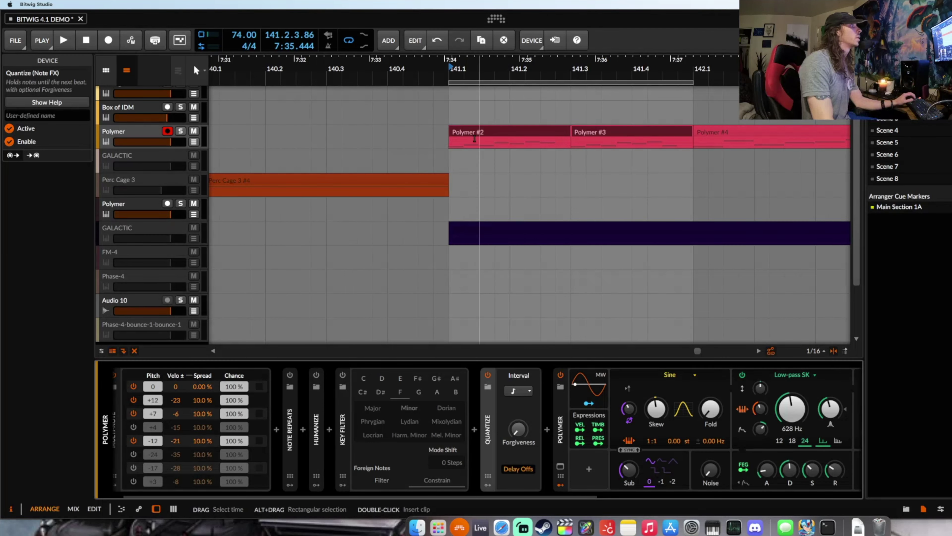
# Turn Quantize off and play the looped Polymer clips without quantization
pyautogui.click(488, 374)
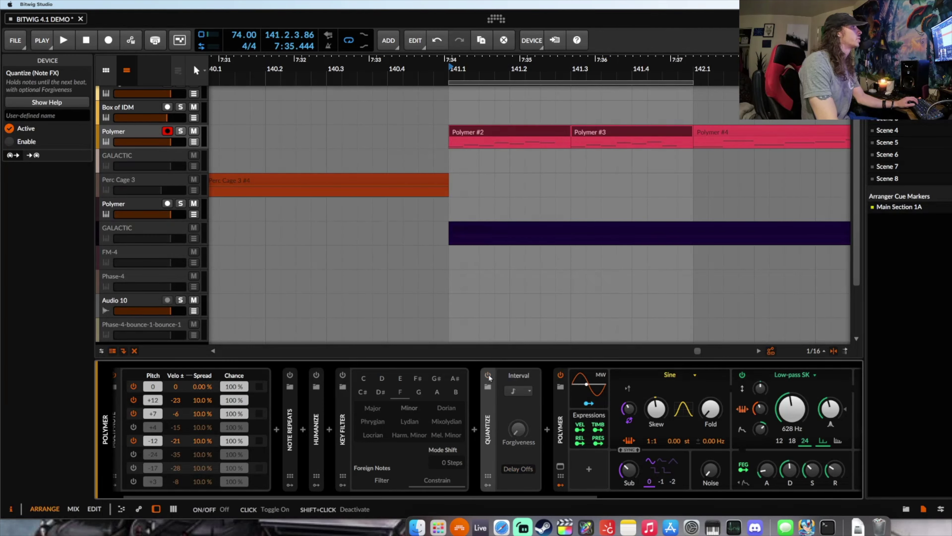
pyautogui.click(494, 135)
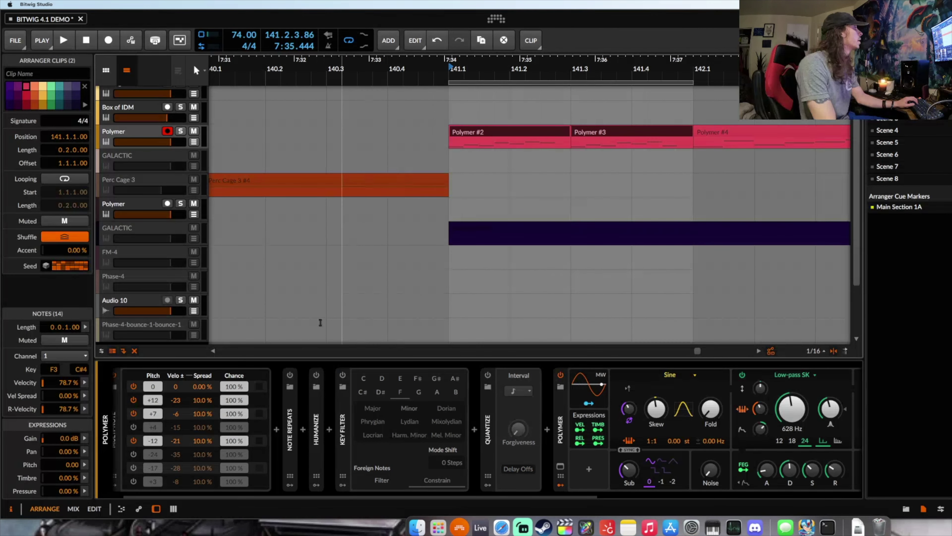
pyautogui.hscroll(-1, 219, 462)
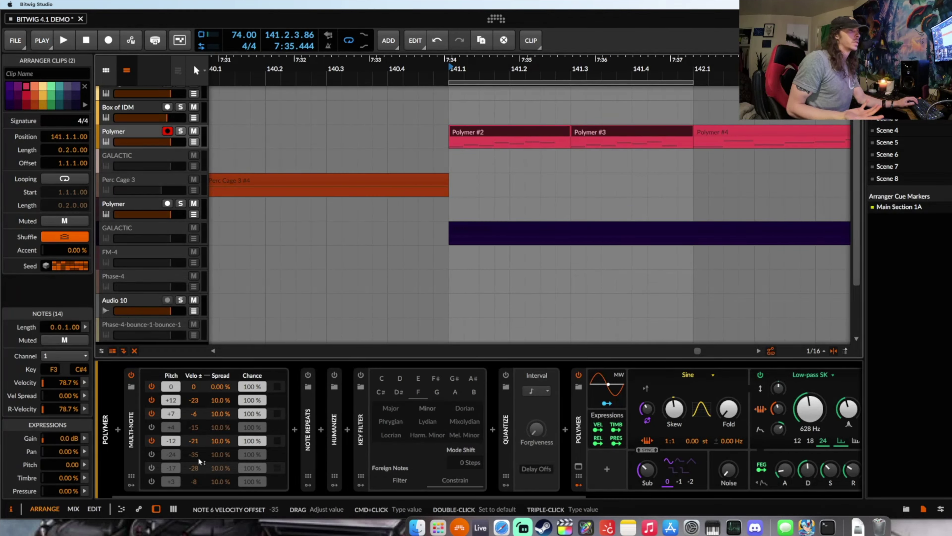
pyautogui.press('space')
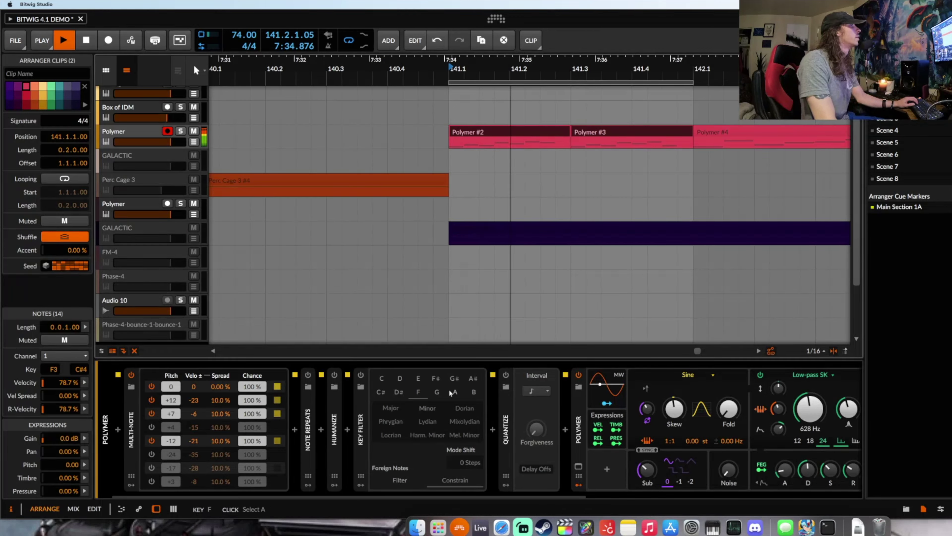
pyautogui.press('space')
# Turn Quantize on with its Interval at 8th note and audition the looped clips
pyautogui.click(506, 377)
pyautogui.click(537, 391)
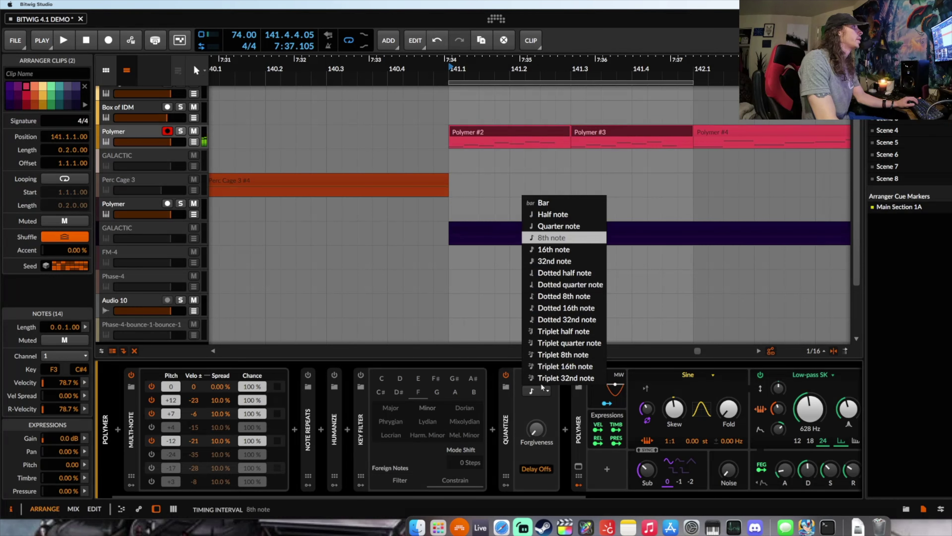
pyautogui.click(549, 238)
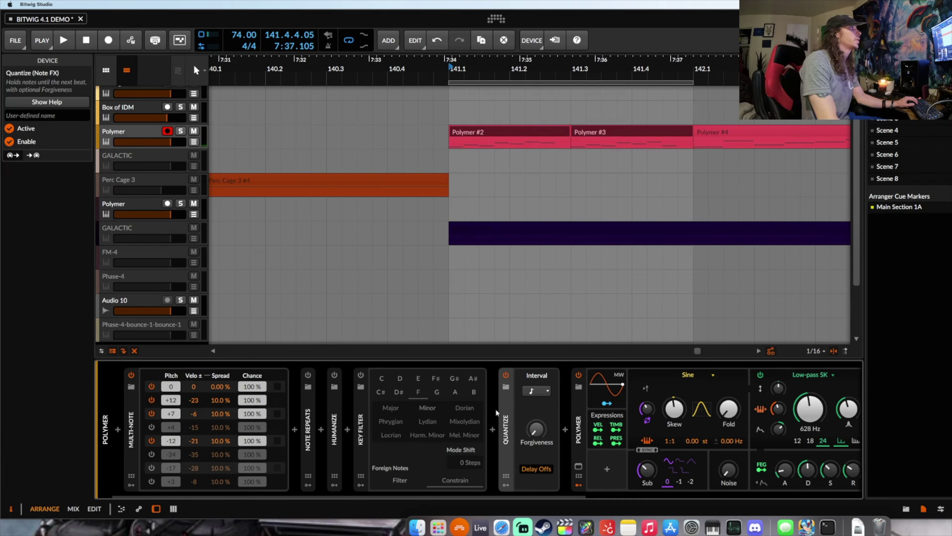
pyautogui.press('space')
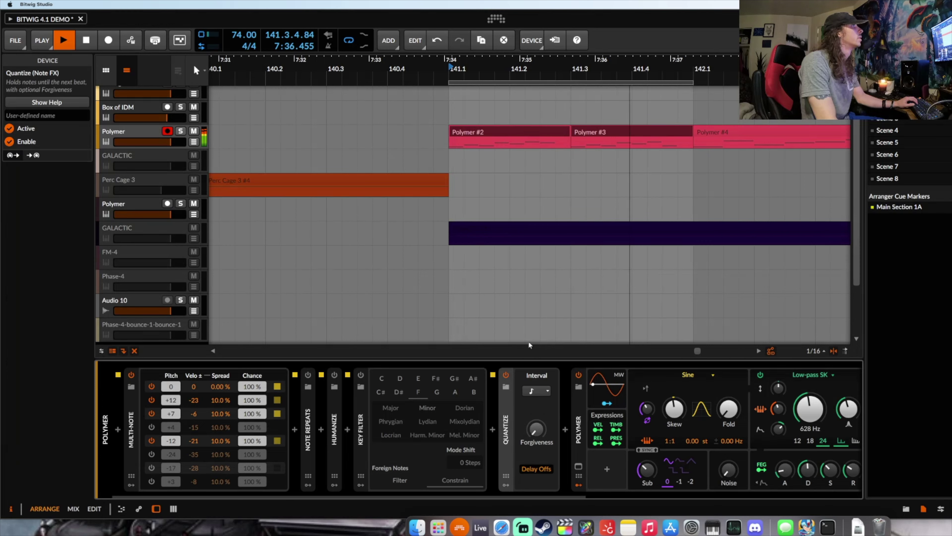
pyautogui.press('space')
# Set Quantize's Interval to Quarter note and audition the looped clips, comparing with Quantize bypassed
pyautogui.click(533, 391)
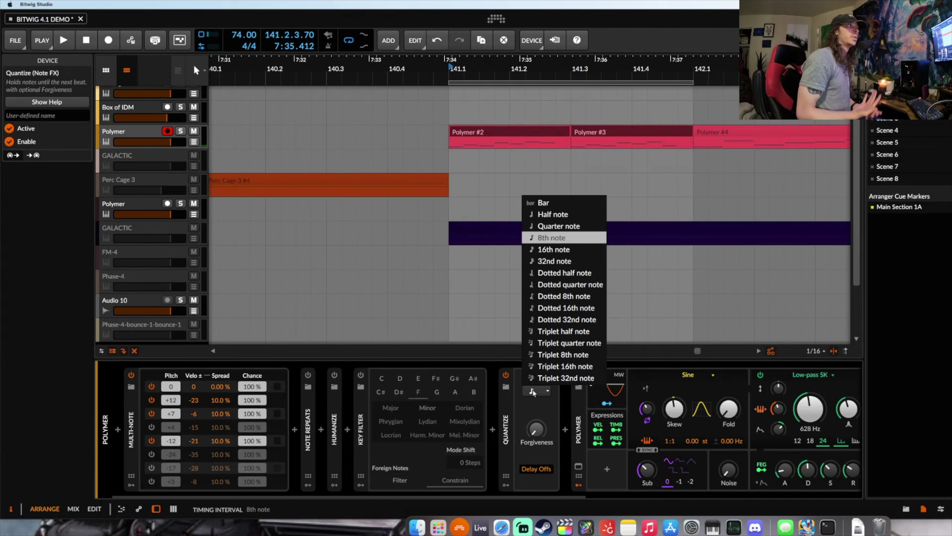
pyautogui.click(559, 227)
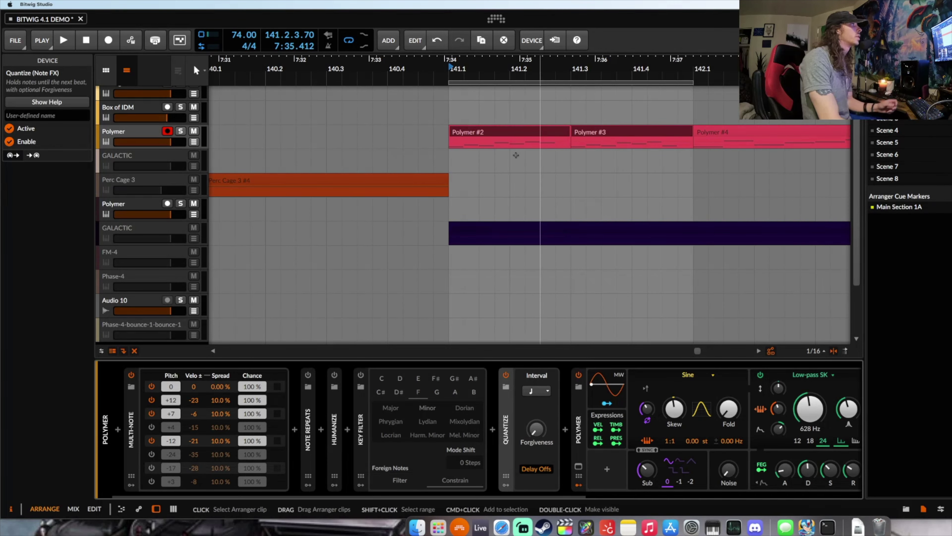
pyautogui.click(507, 136)
pyautogui.press('space')
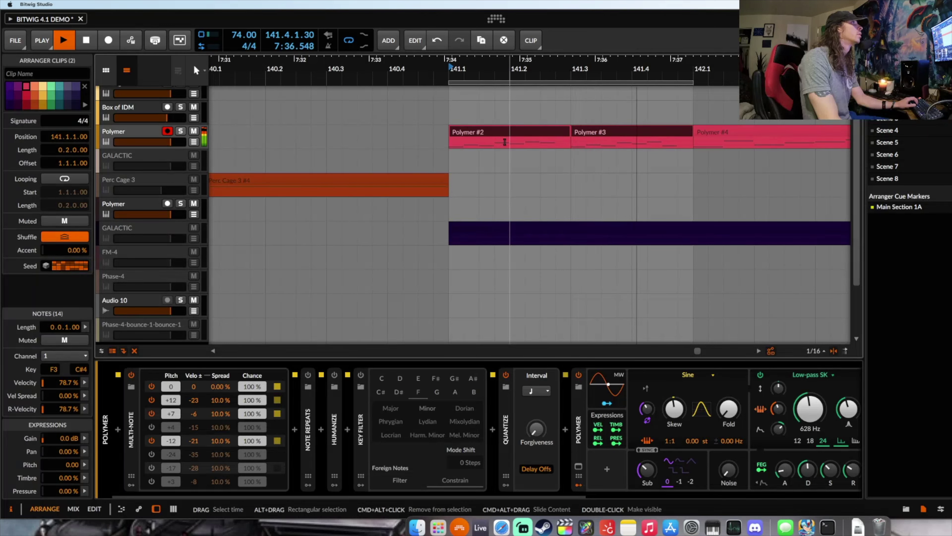
pyautogui.click(505, 375)
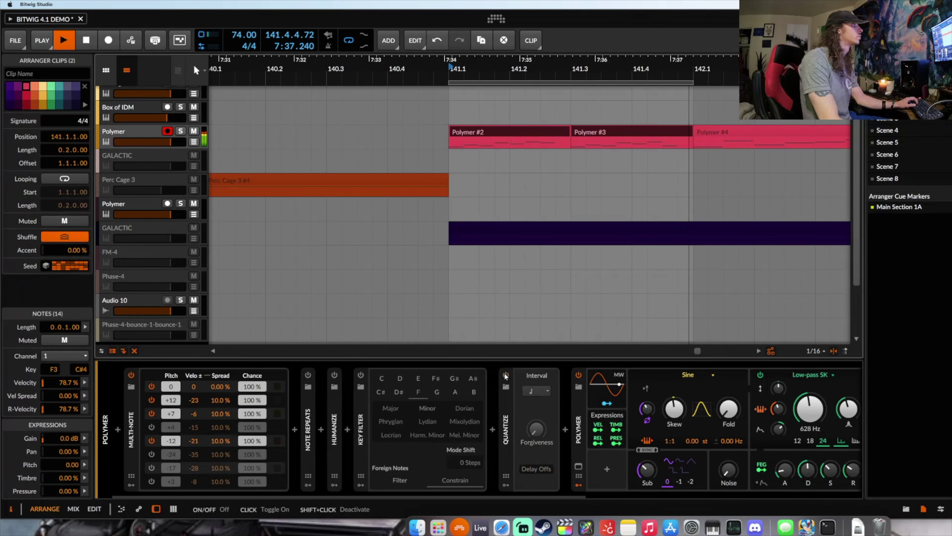
pyautogui.click(506, 375)
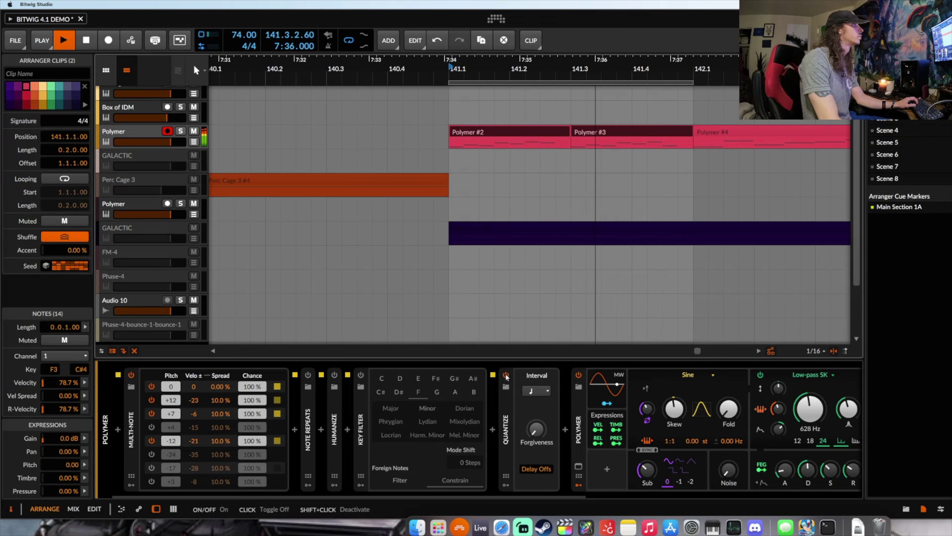
pyautogui.press('space')
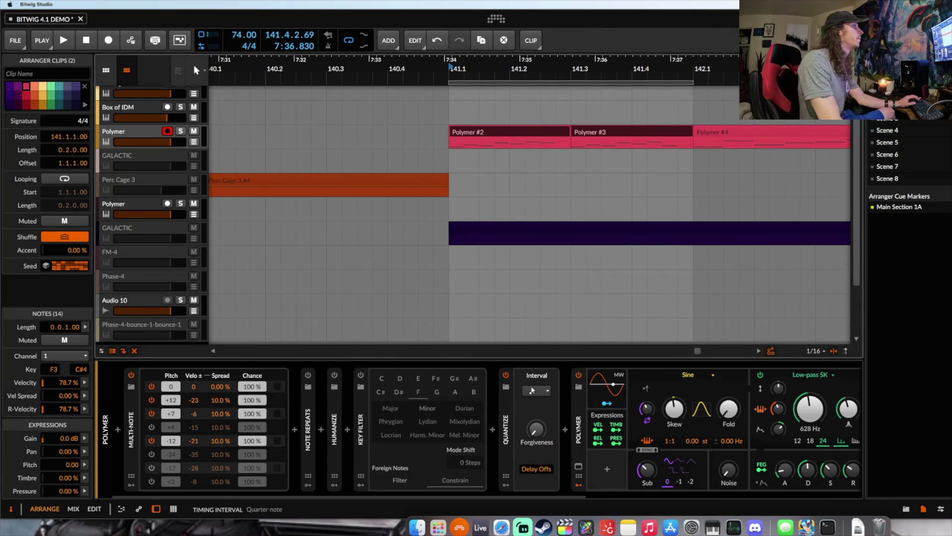
# Raise Quantize's Forgiveness to 54.7 % and audition the looped clips
pyautogui.click(532, 389)
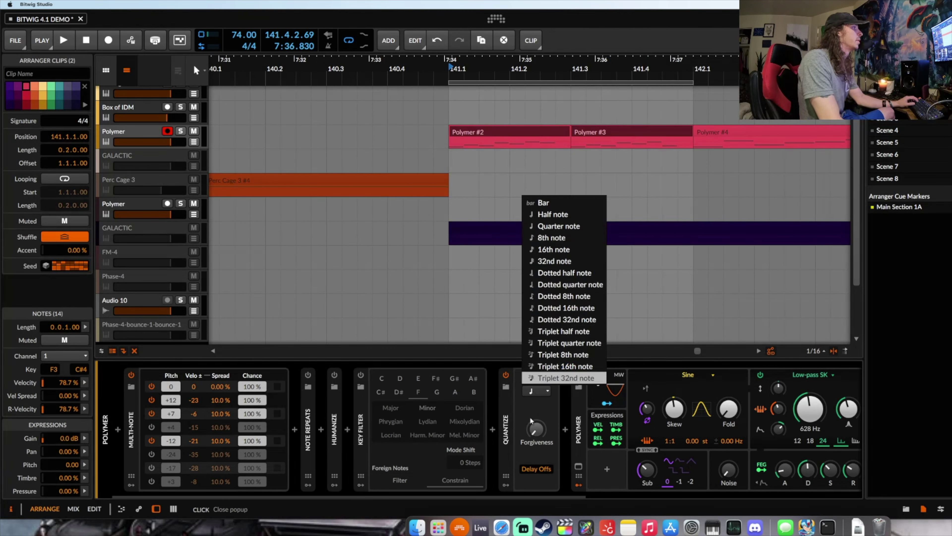
pyautogui.click(547, 378)
pyautogui.moveTo(536, 429); pyautogui.dragTo(536, 419)
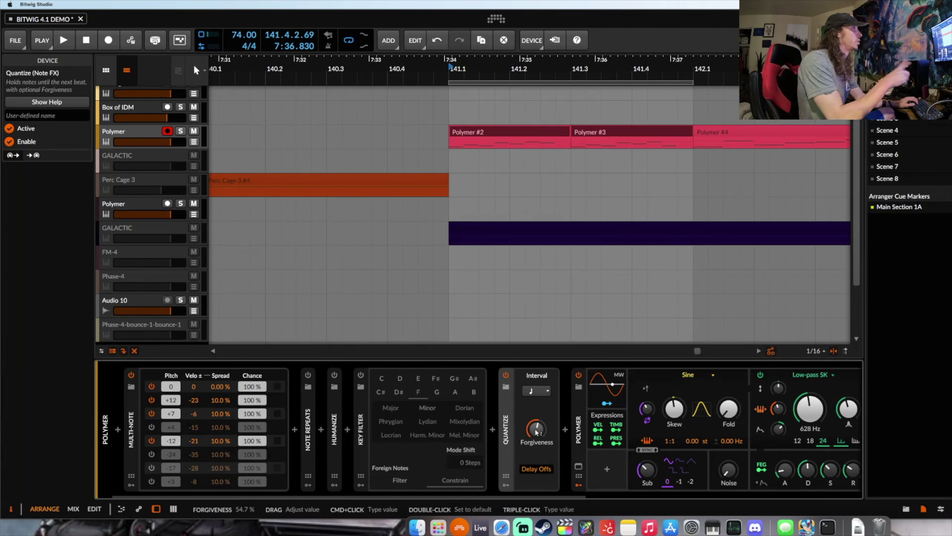
pyautogui.press('space')
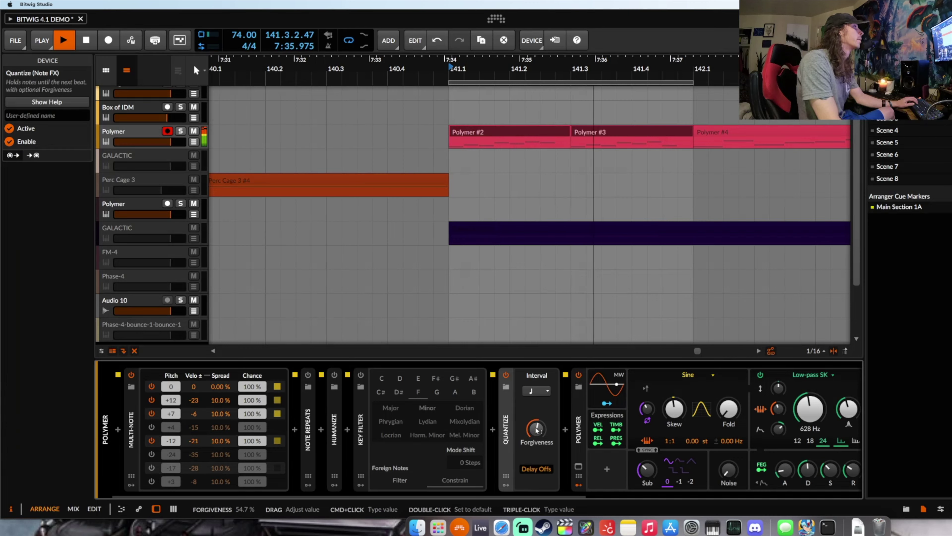
pyautogui.press('space')
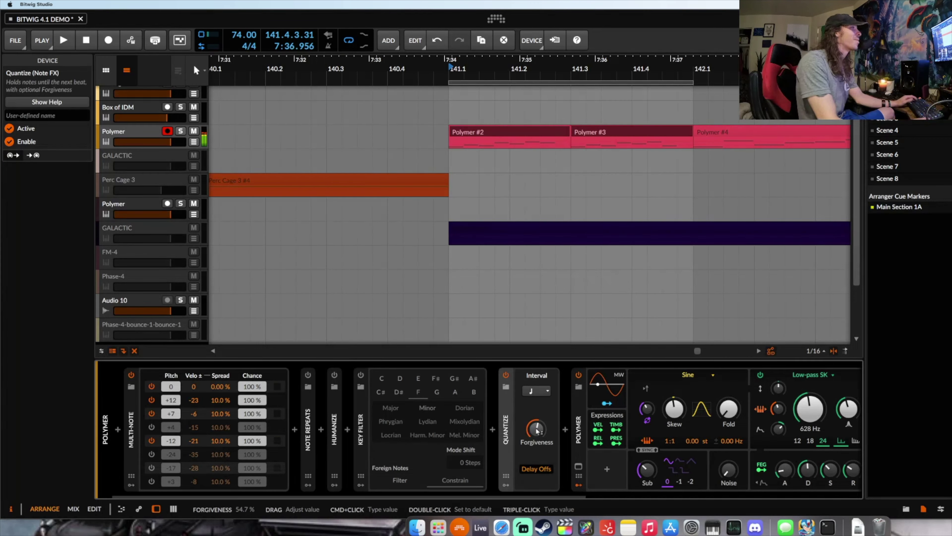
# Audition the looped clips with Quantize's Delay Offs option turned off and back on
pyautogui.click(537, 469)
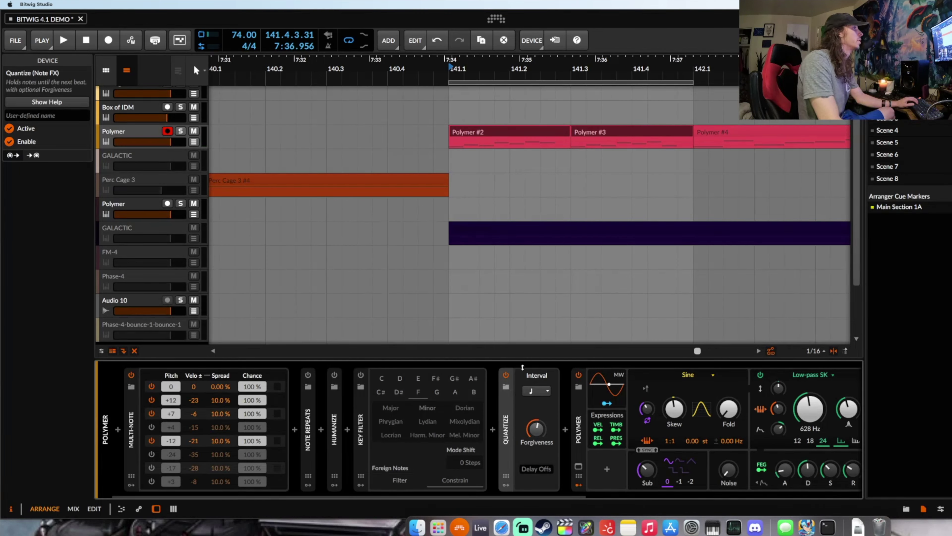
pyautogui.press('space')
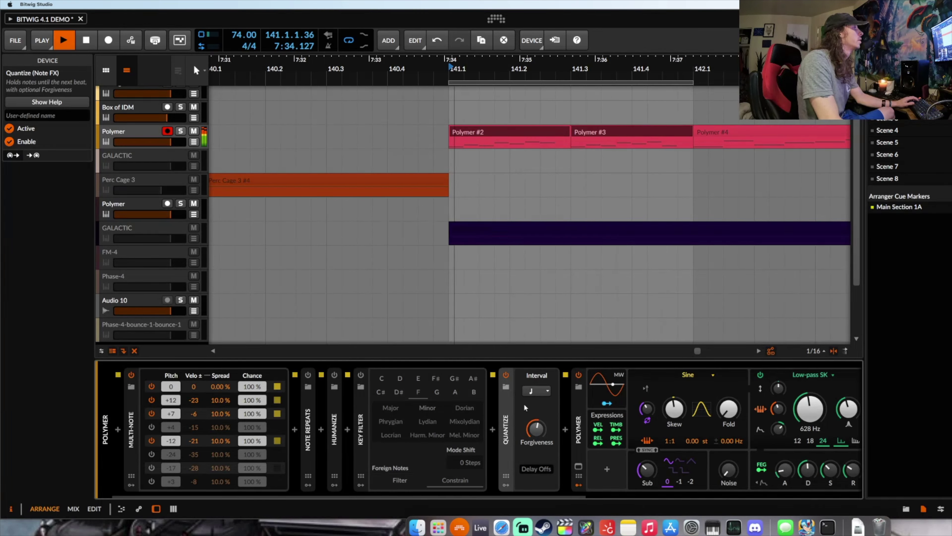
pyautogui.click(534, 469)
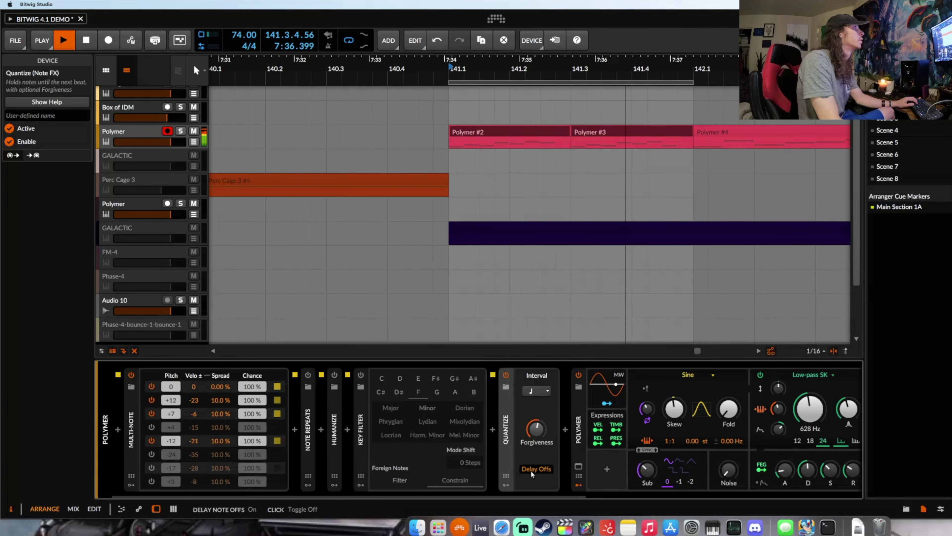
pyautogui.press('space')
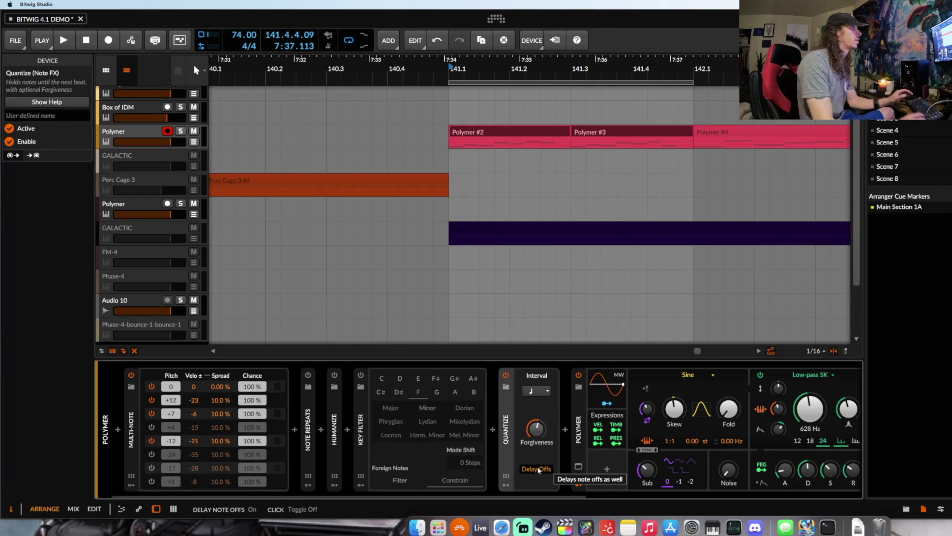
pyautogui.click(531, 390)
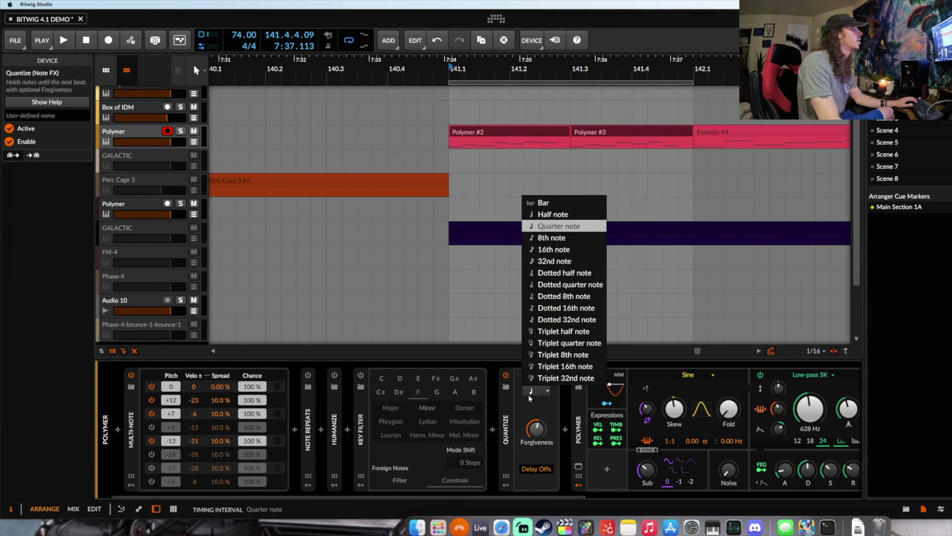
# Select bars 134 to 141 on the Perc Cage 3 track and set the loop range to cover them
pyautogui.click(329, 185)
pyautogui.scroll(-3, 329, 185)
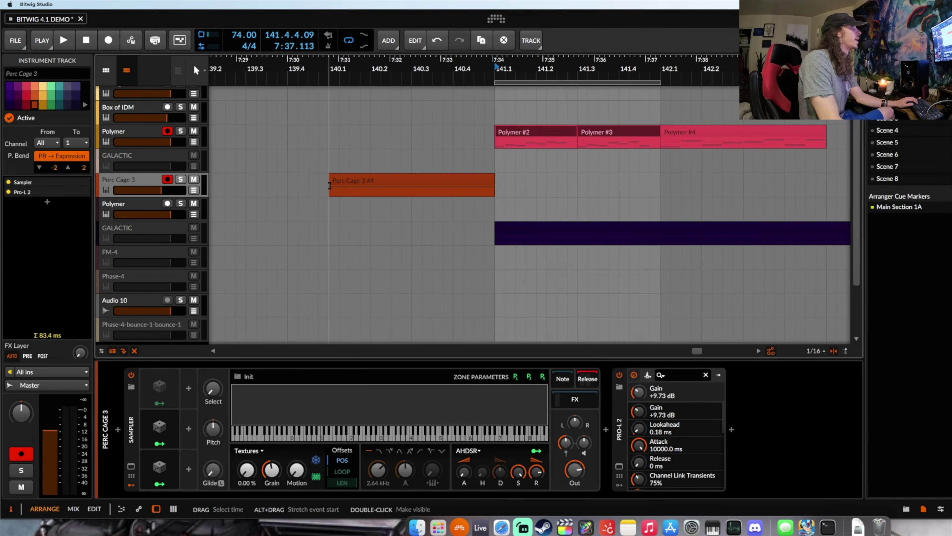
pyautogui.scroll(-3, 330, 185)
pyautogui.click(358, 136)
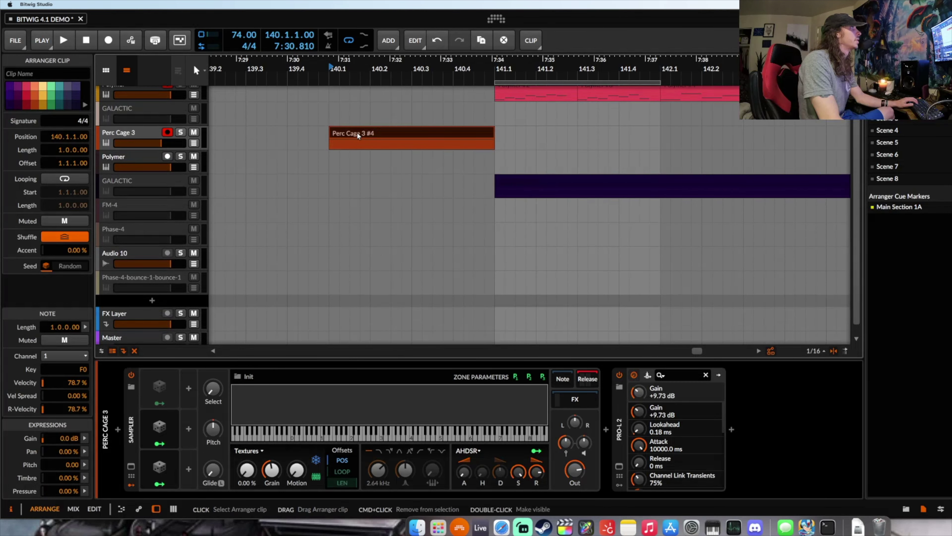
pyautogui.scroll(3, 355, 144)
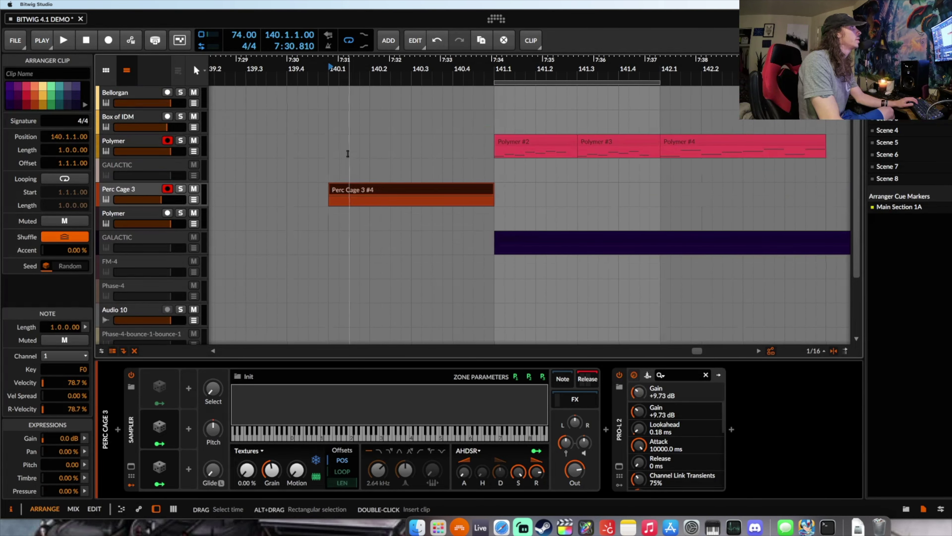
pyautogui.scroll(-2, 348, 154)
pyautogui.scroll(-3, 348, 153)
pyautogui.scroll(-3, 347, 154)
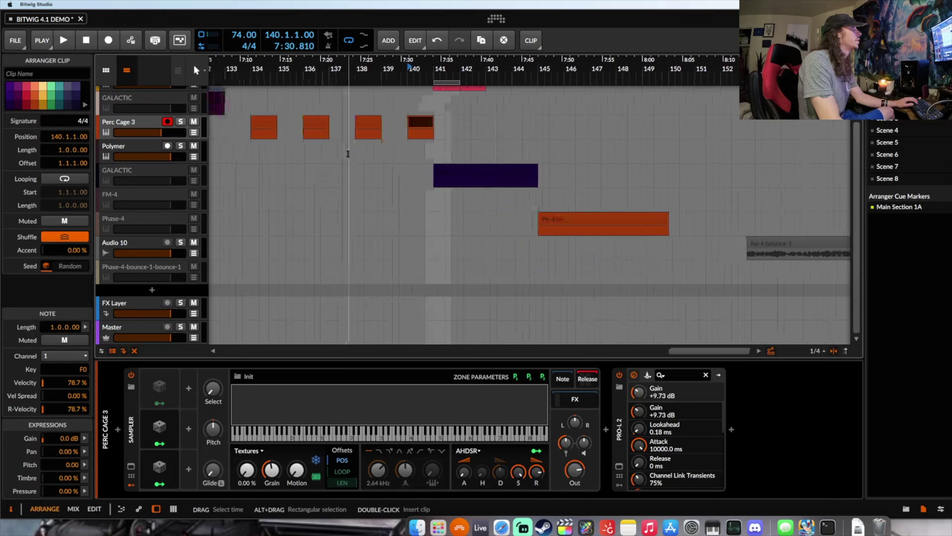
pyautogui.moveTo(346, 135); pyautogui.dragTo(525, 133)
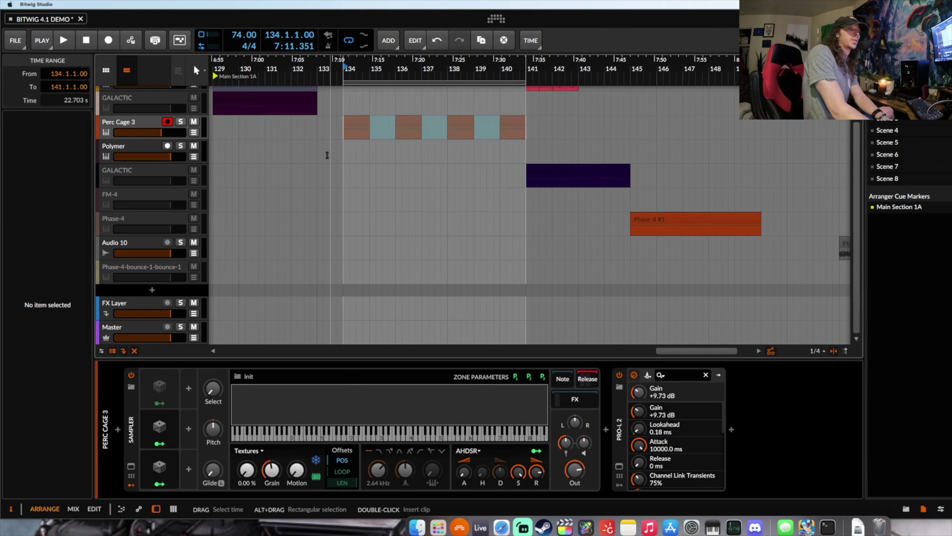
# Set the Perc Cage 3 Sampler's Textures speed to 33.0 %, and turn on and expand the Sampler in its Release chain
pyautogui.press('e')
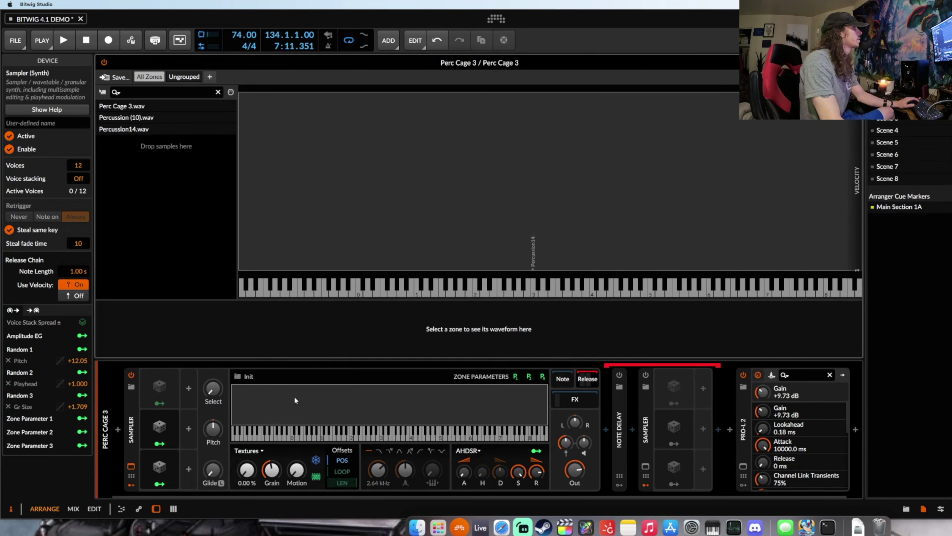
pyautogui.moveTo(247, 469); pyautogui.dragTo(253, 472)
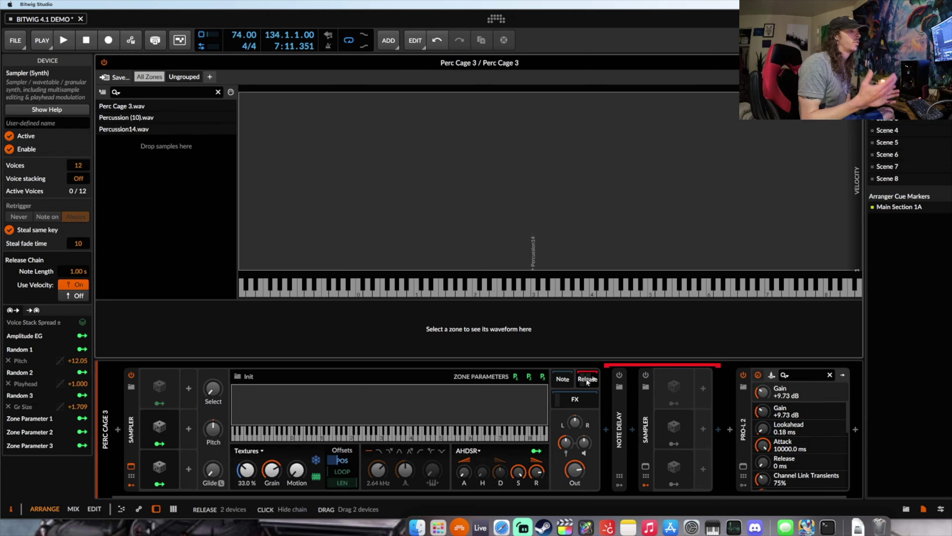
pyautogui.click(645, 375)
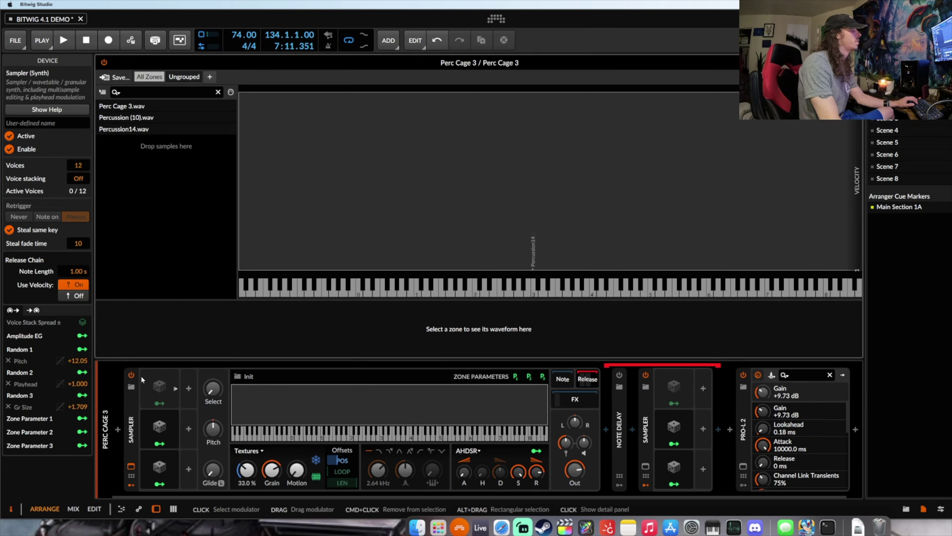
pyautogui.click(645, 401)
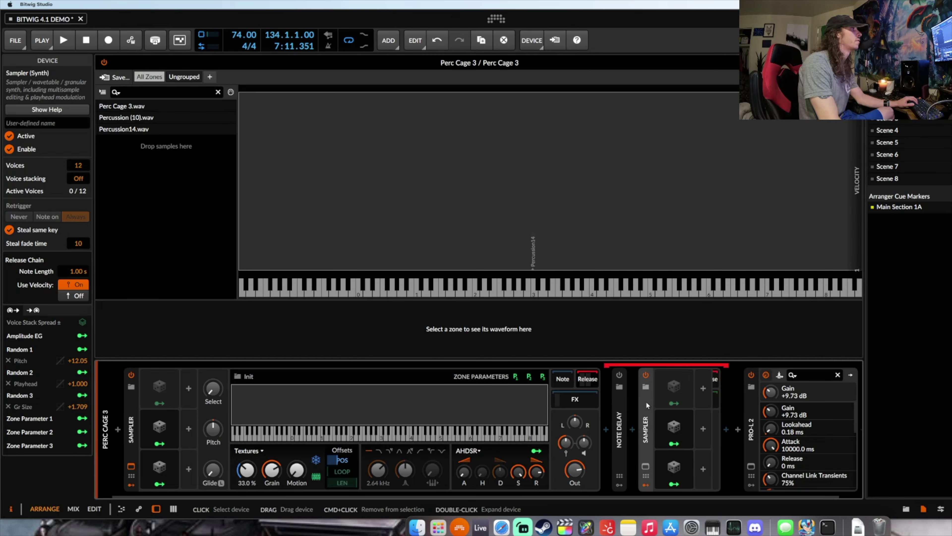
pyautogui.hscroll(-3, 675, 427)
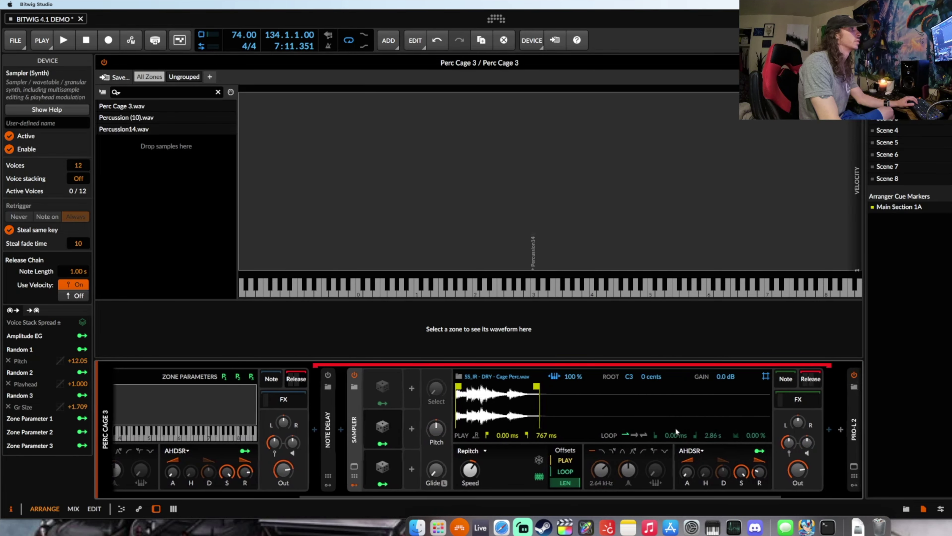
# Open the nested Sampler's own Release chain after the main Sampler's Release chain, and expand the Sampler inside it
pyautogui.hscroll(-5, 526, 408)
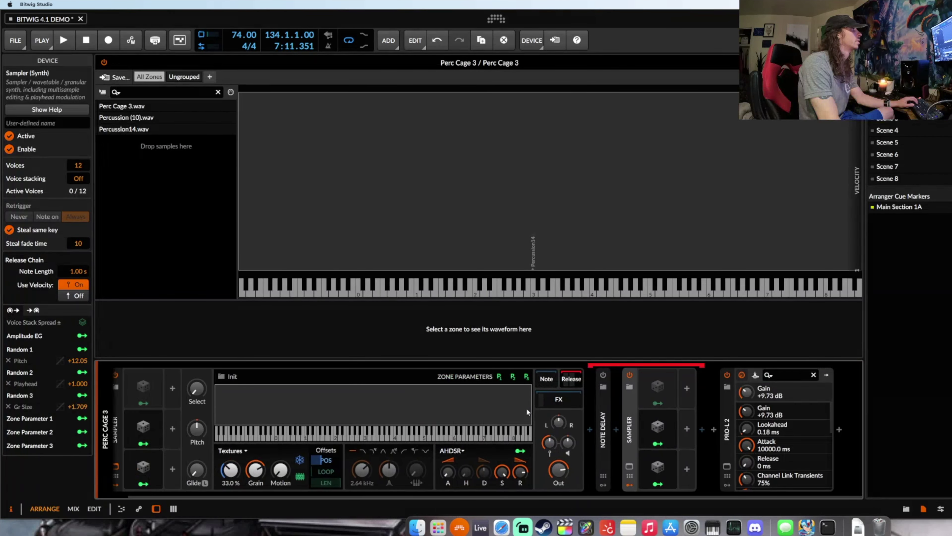
pyautogui.click(634, 411)
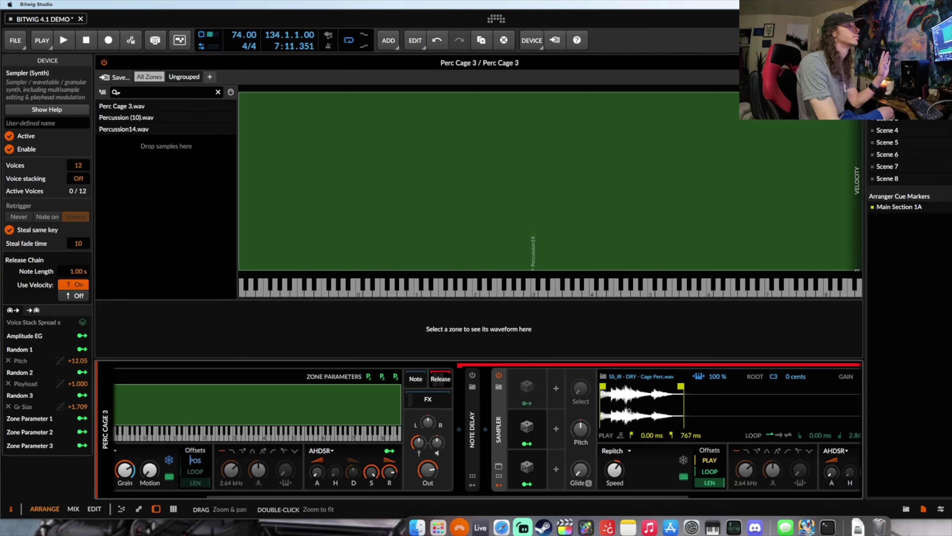
pyautogui.hscroll(8, 629, 410)
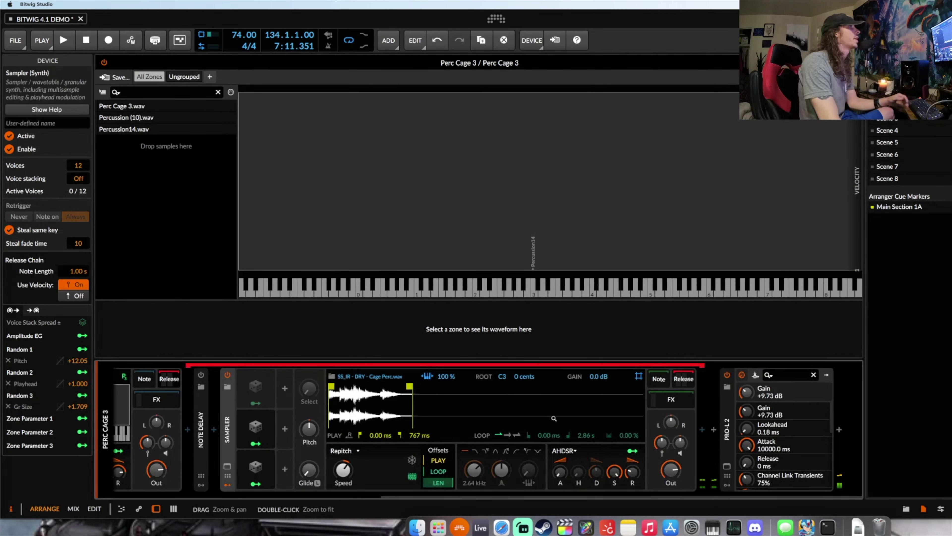
pyautogui.hscroll(-4, 261, 419)
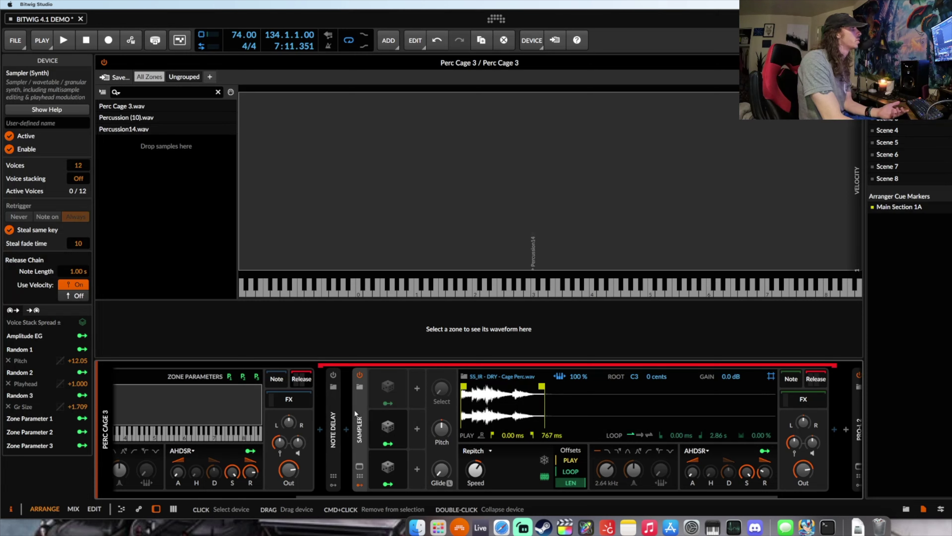
pyautogui.hscroll(-2, 354, 409)
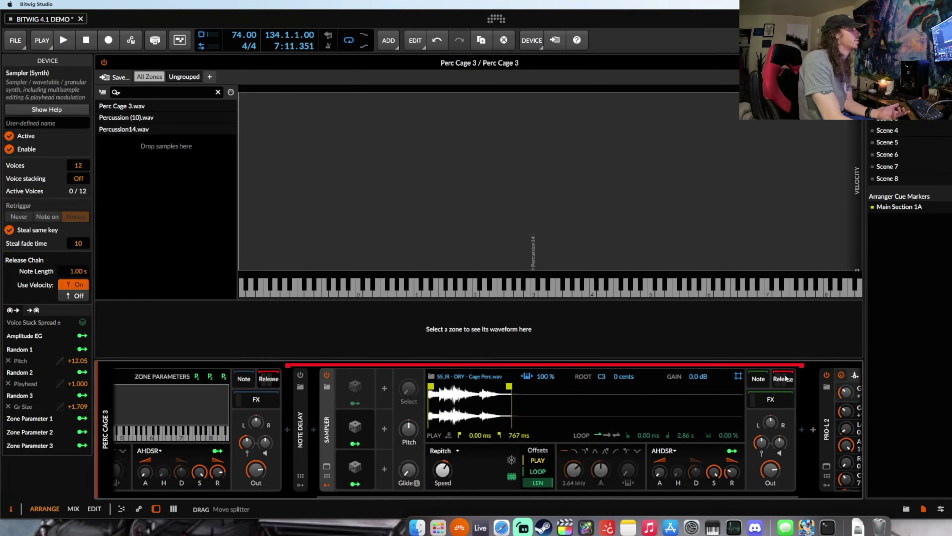
pyautogui.click(784, 379)
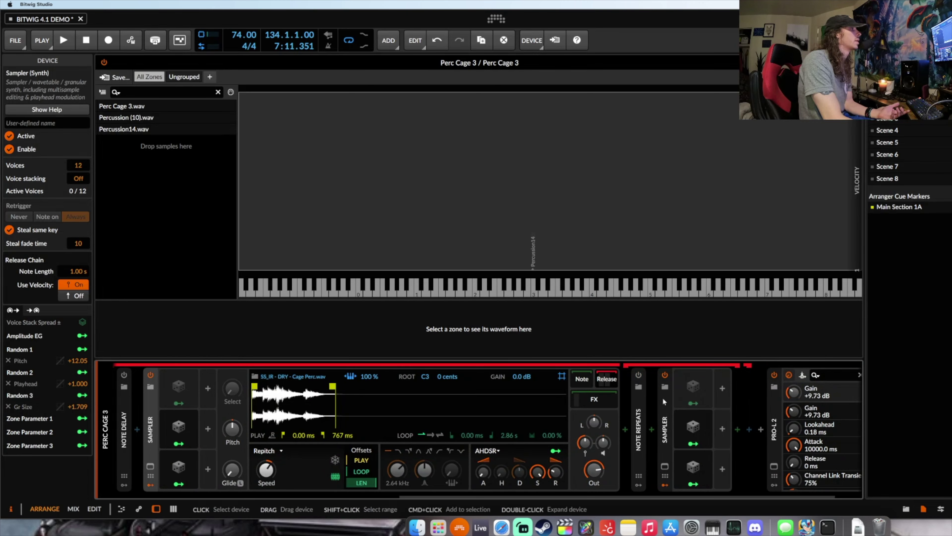
pyautogui.click(663, 397)
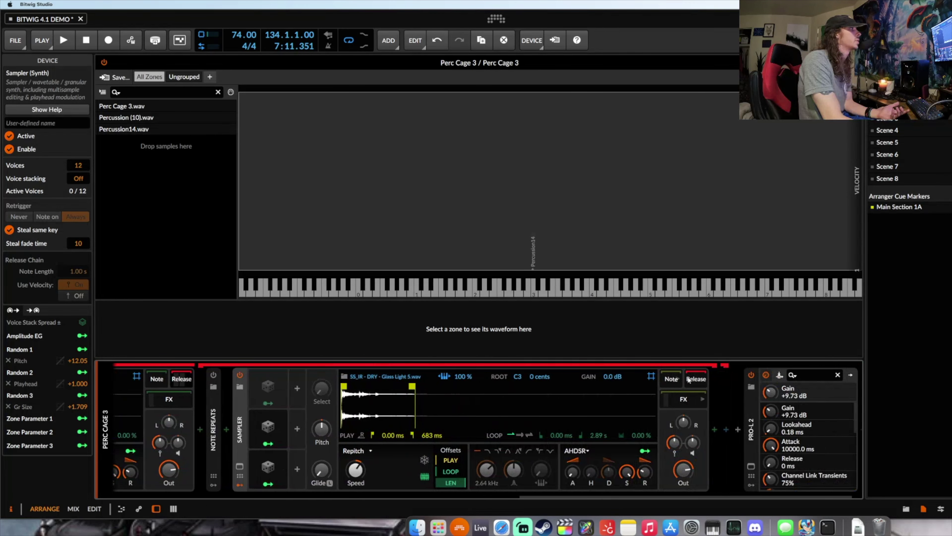
# Review the devices in the nested Release chains, from Note Delay to Note Repeats, and collapse the main Perc Cage 3 Sampler
pyautogui.hscroll(-2, 608, 394)
pyautogui.hscroll(-10, 607, 394)
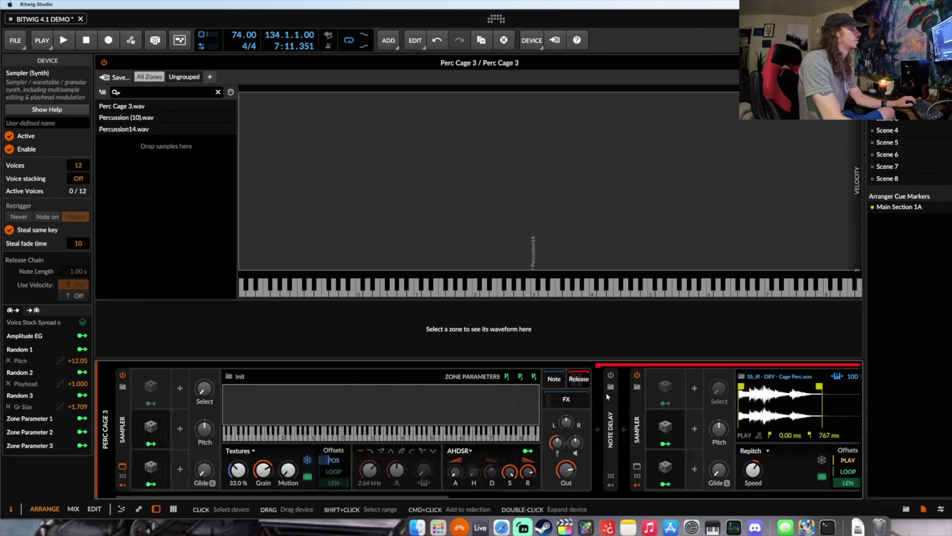
pyautogui.hscroll(1, 459, 404)
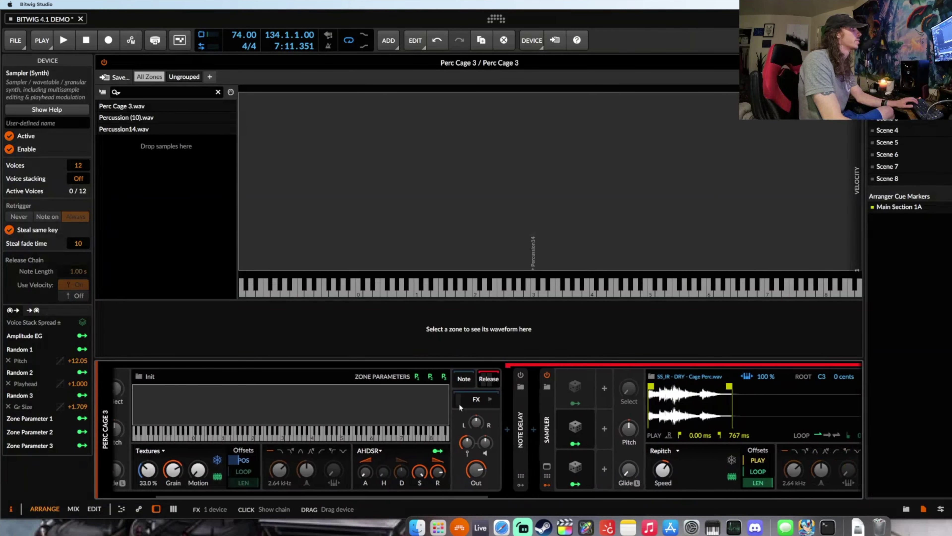
pyautogui.hscroll(14, 356, 434)
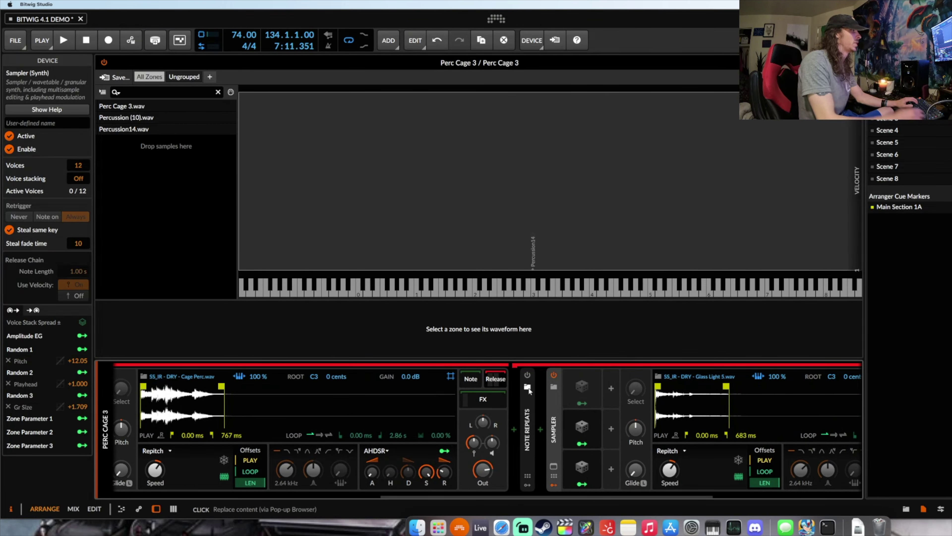
pyautogui.hscroll(-8, 528, 390)
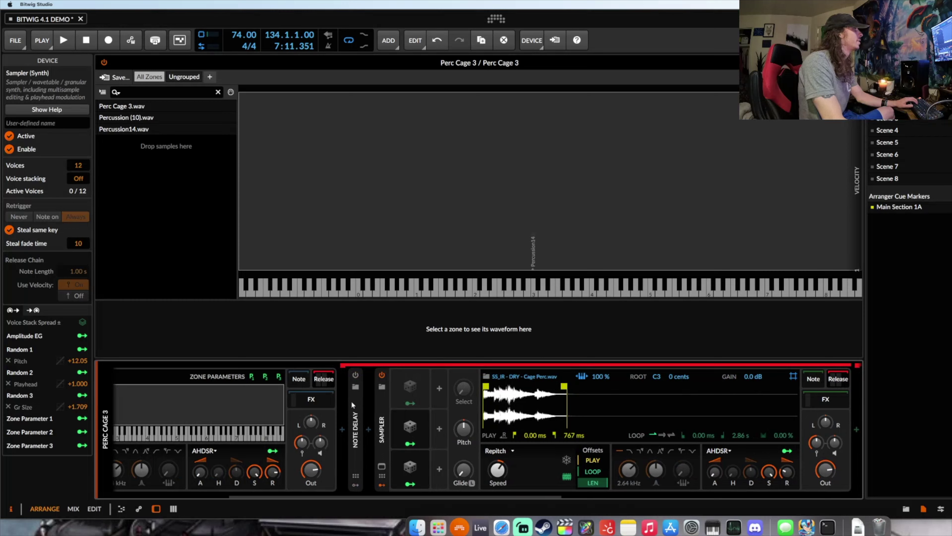
pyautogui.doubleClick(377, 399)
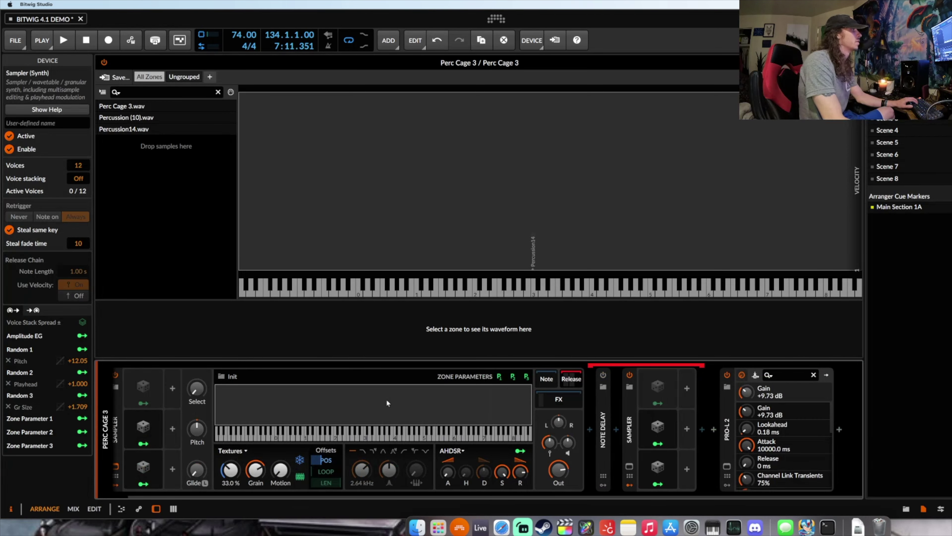
pyautogui.doubleClick(627, 400)
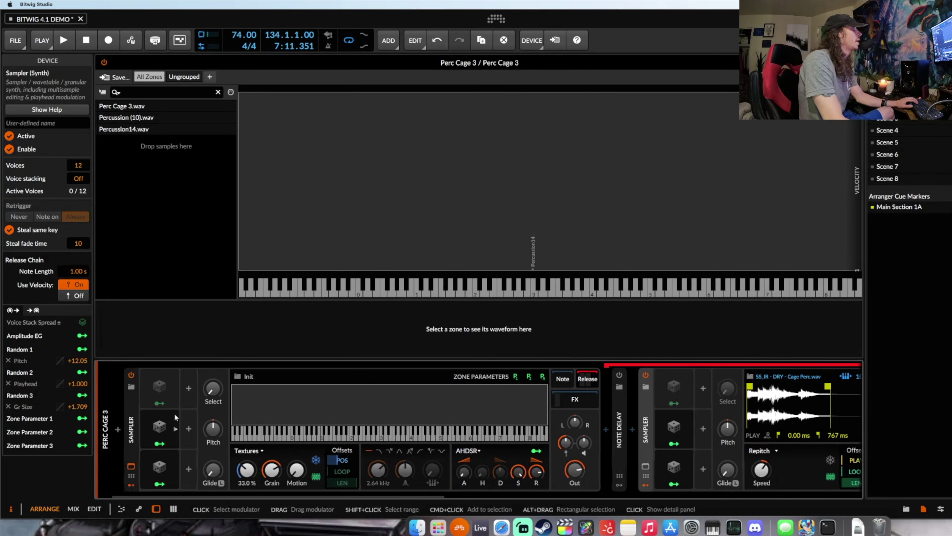
pyautogui.doubleClick(133, 399)
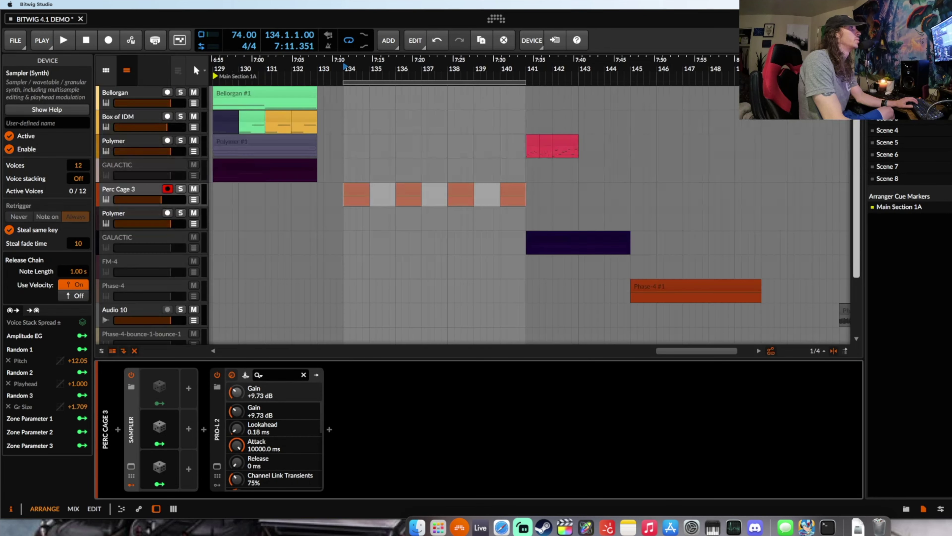
# Select the first Perc Cage 3 clip at bar 134 in the arrangement
pyautogui.click(130, 195)
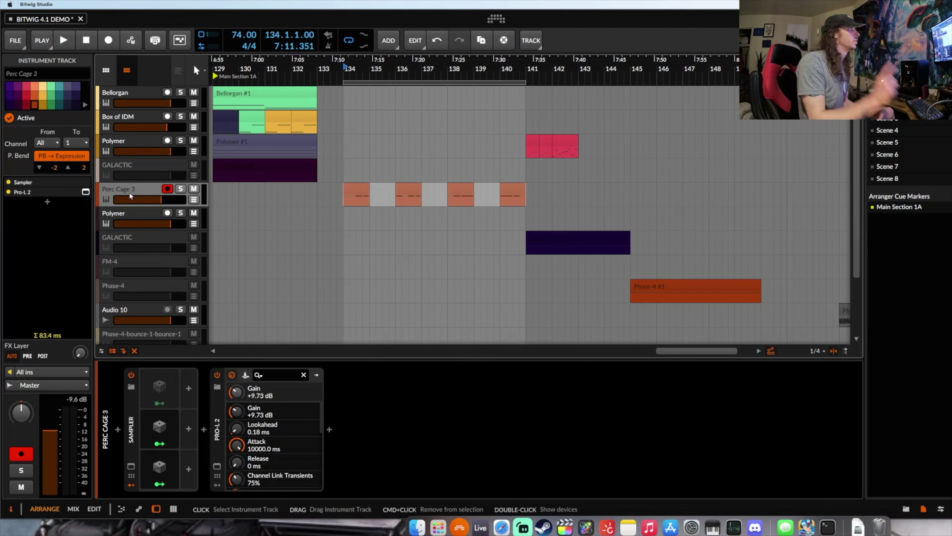
pyautogui.click(357, 194)
pyautogui.hscroll(-3, 266, 171)
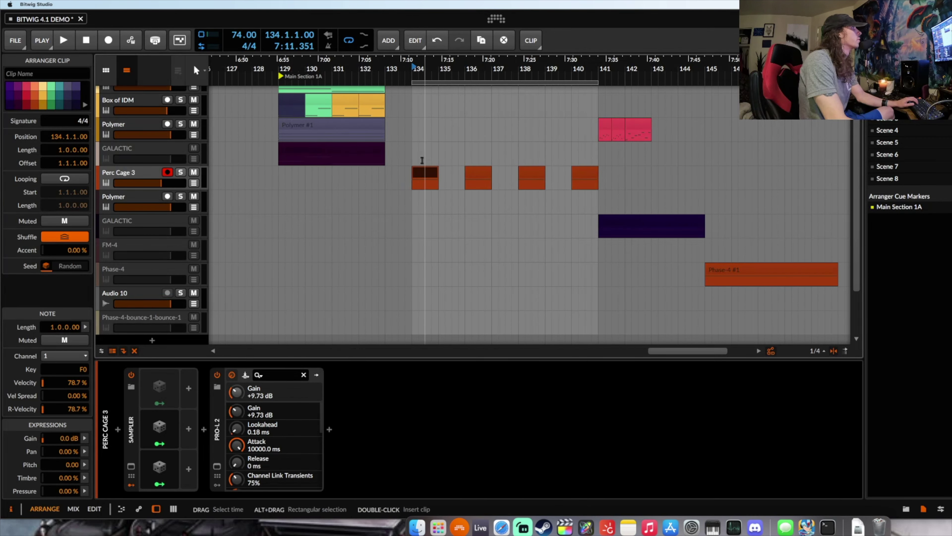
pyautogui.scroll(3, 432, 172)
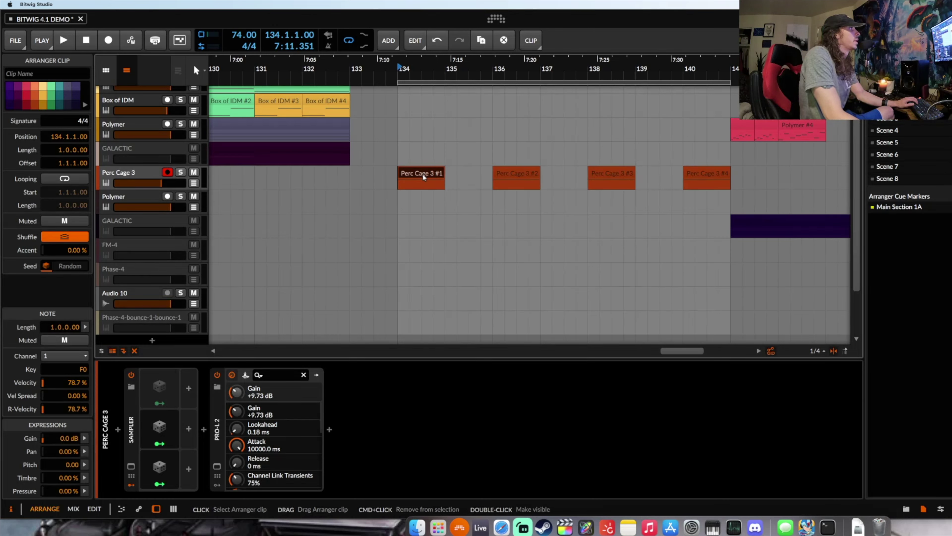
pyautogui.scroll(4, 421, 173)
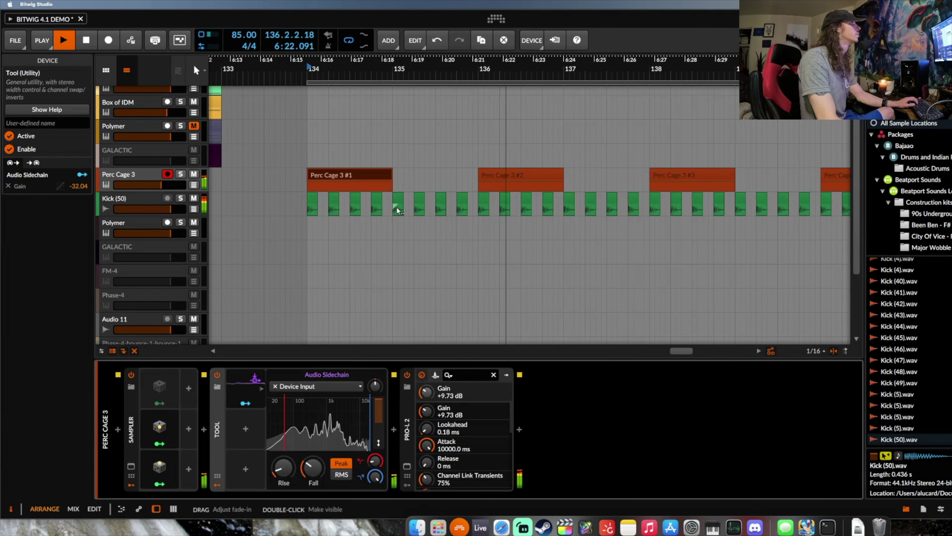
# Expand the main Perc Cage 3 Sampler while the loop with the kick track plays, and stop playback
pyautogui.hscroll(2, 393, 207)
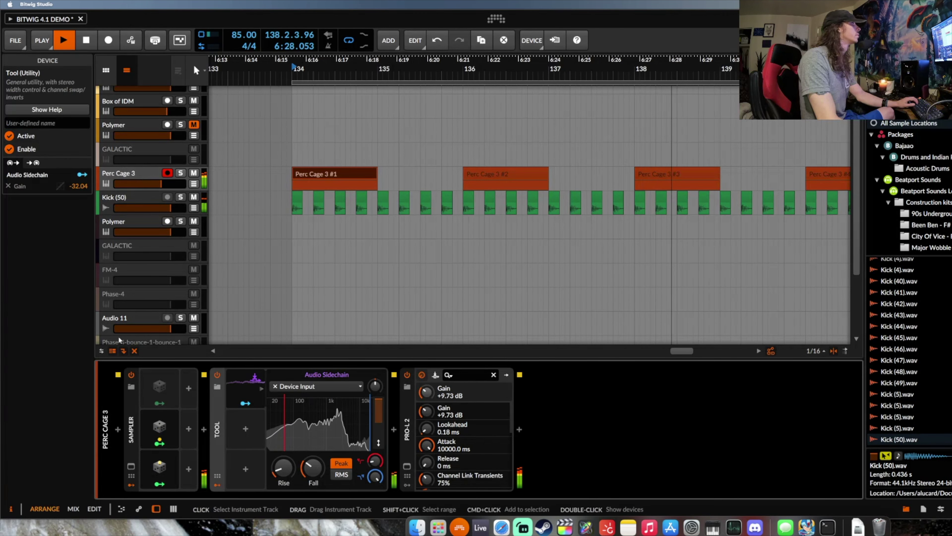
pyautogui.doubleClick(129, 407)
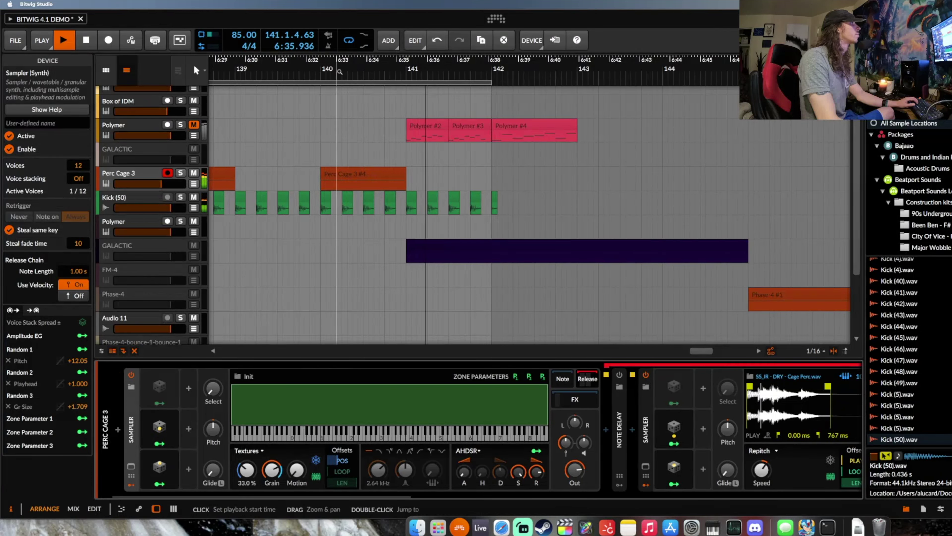
pyautogui.press('space')
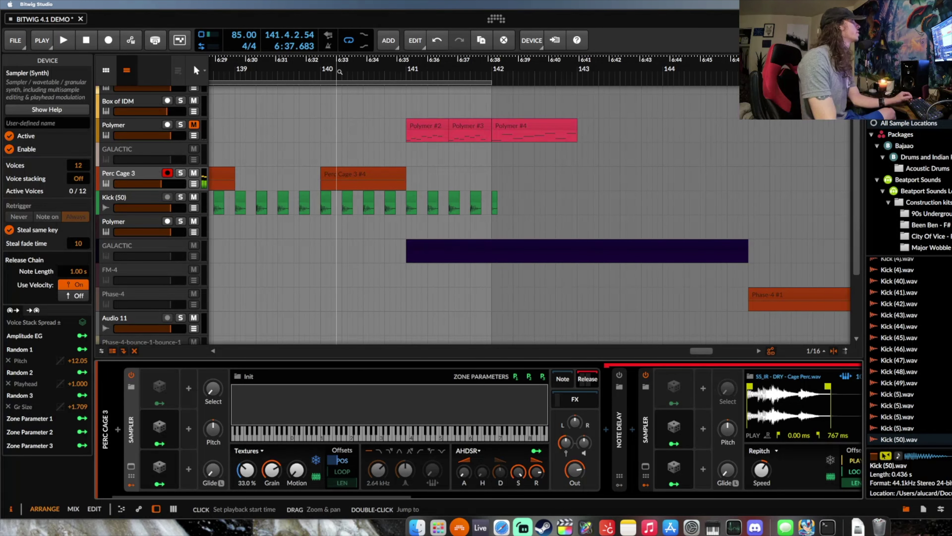
# Select the Phase-4 track and its Phase-4 synth, and audition it while looking along the device chain
pyautogui.press('Down')
pyautogui.press('Down')
pyautogui.press('Down')
pyautogui.press('Down')
pyautogui.press('Down')
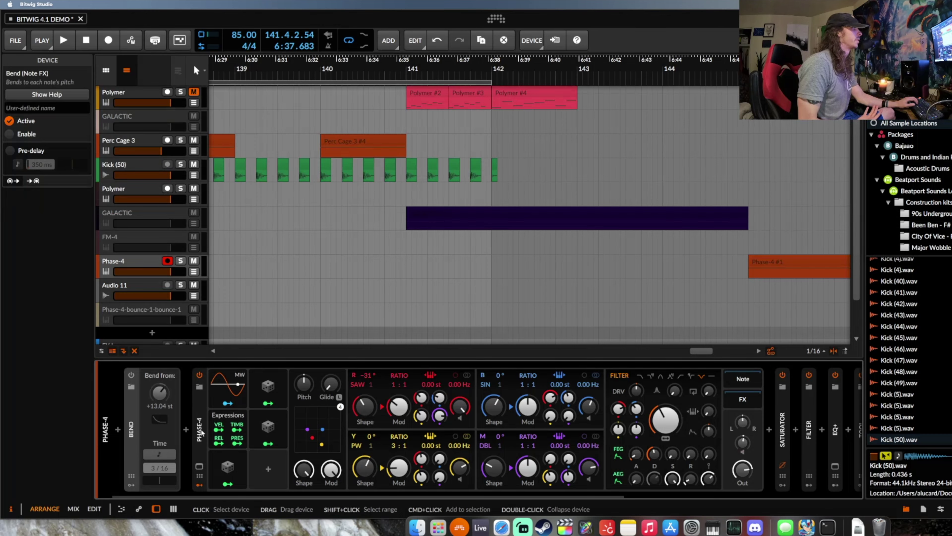
pyautogui.click(196, 411)
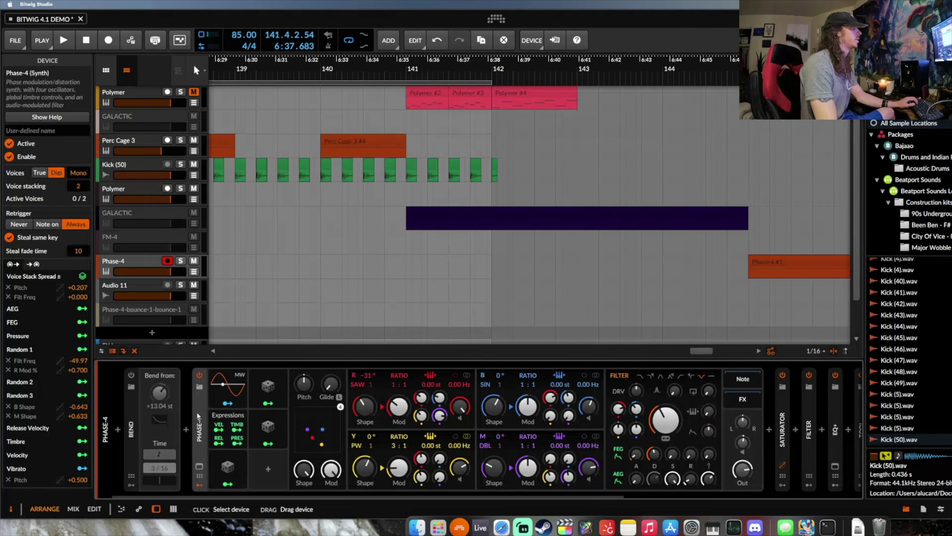
pyautogui.hscroll(10, 207, 413)
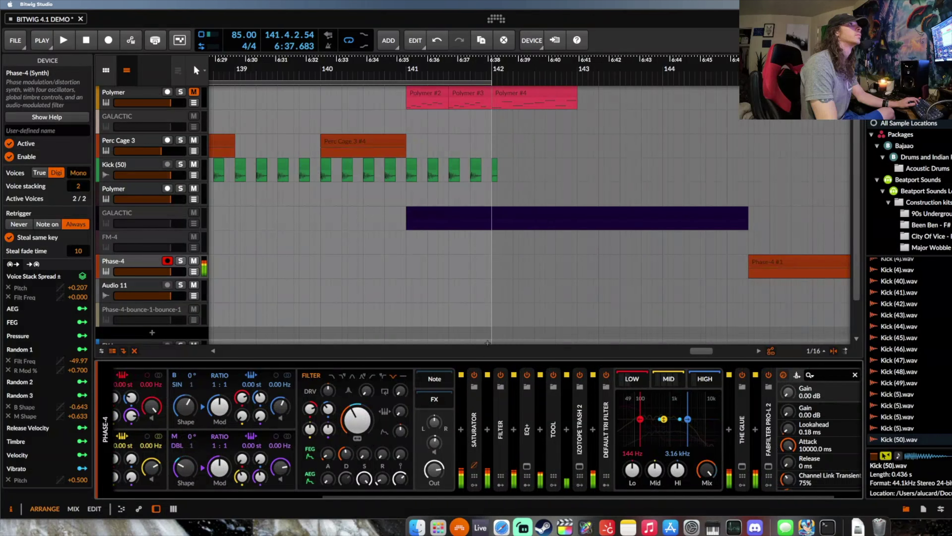
pyautogui.hscroll(-6, 334, 413)
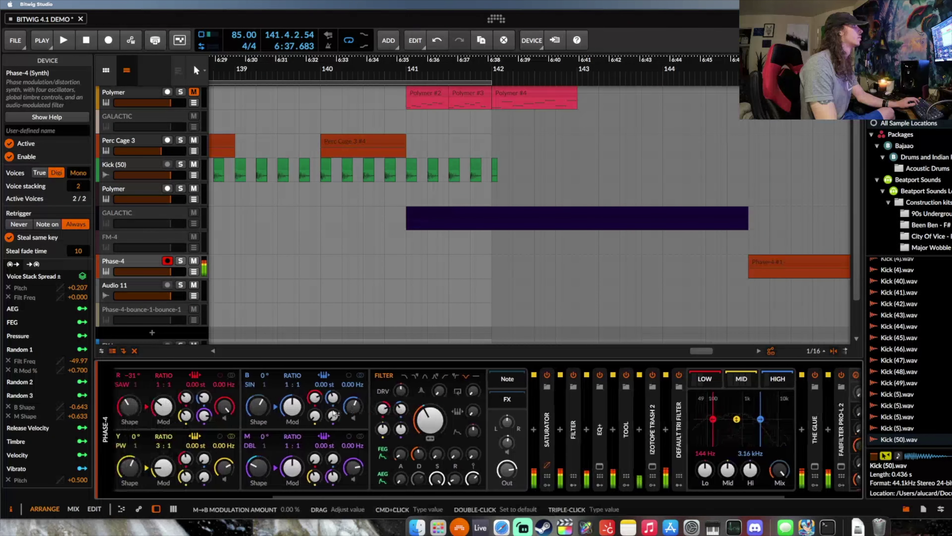
pyautogui.hscroll(-1, 334, 413)
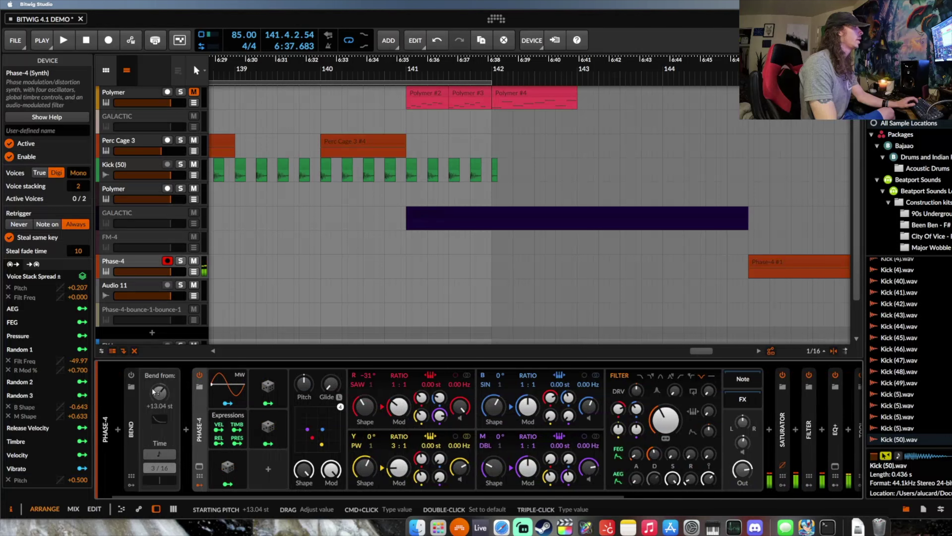
# Enable the Bend device ahead of the Phase-4 synth and try a starting pitch of -1.00 st
pyautogui.click(131, 409)
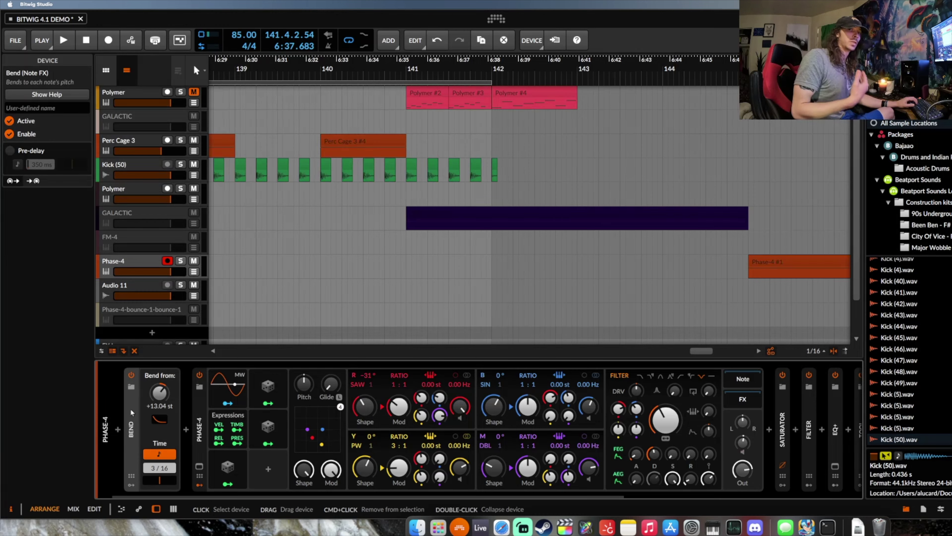
pyautogui.keyDown('super'); pyautogui.click(158, 396); pyautogui.keyUp('super')
pyautogui.write('1.00')
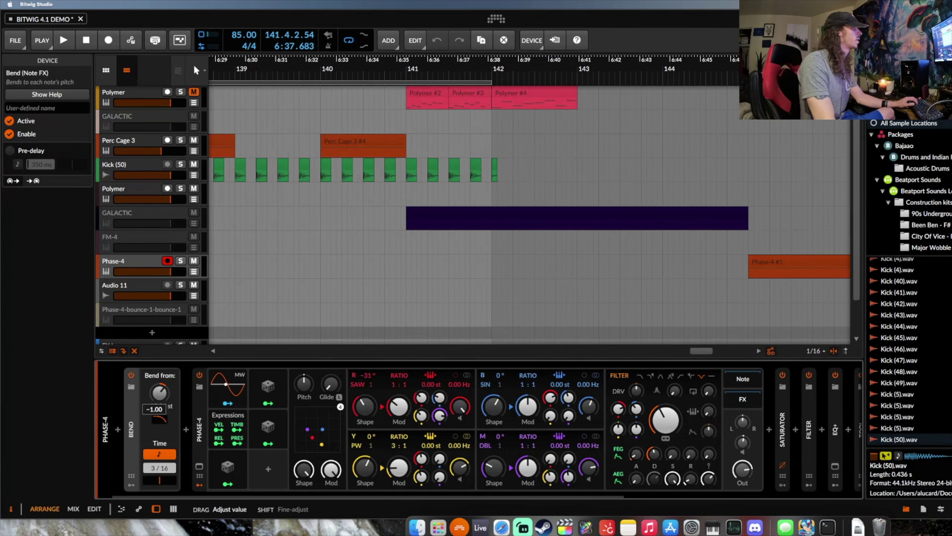
pyautogui.press('Escape')
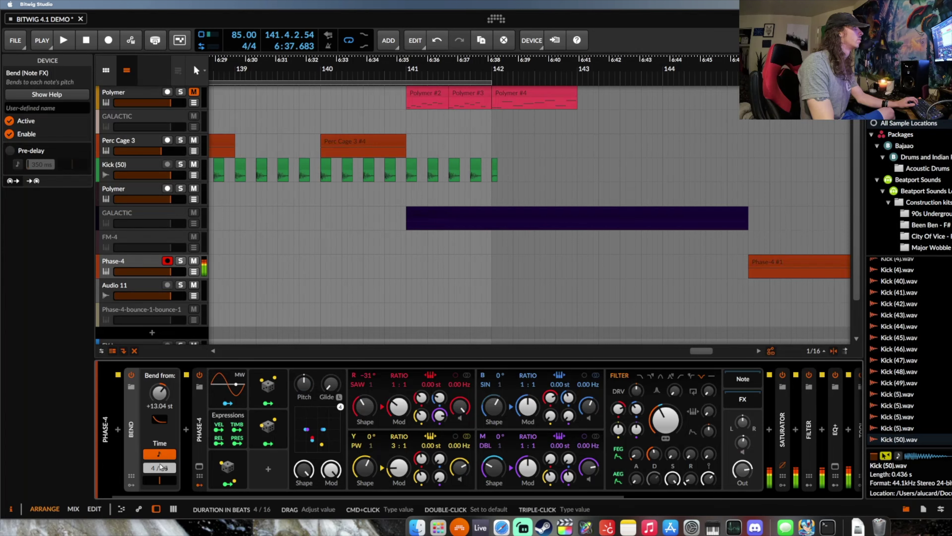
# Set Bend's duration to 1/16 and its starting pitch to -20.80 st
pyautogui.doubleClick(155, 469)
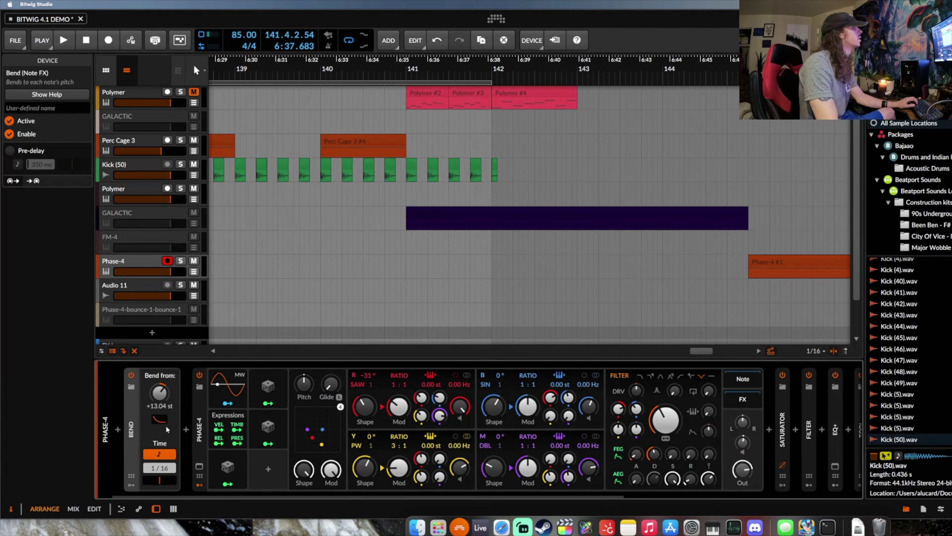
pyautogui.moveTo(159, 393); pyautogui.dragTo(156, 430)
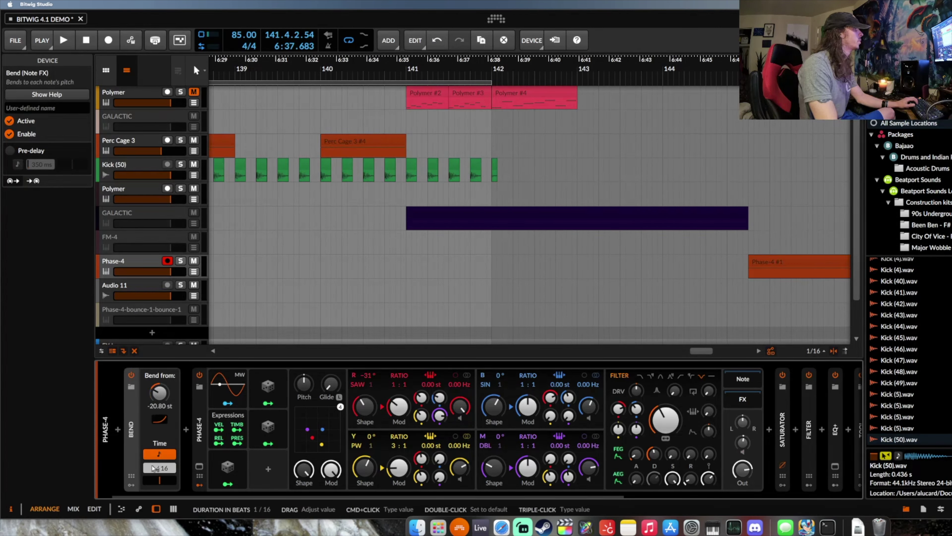
# Audition Bend with durations of 16/16 and 8/16, settle on 4/16, and reshape the bend curve
pyautogui.moveTo(150, 471); pyautogui.dragTo(150, 459)
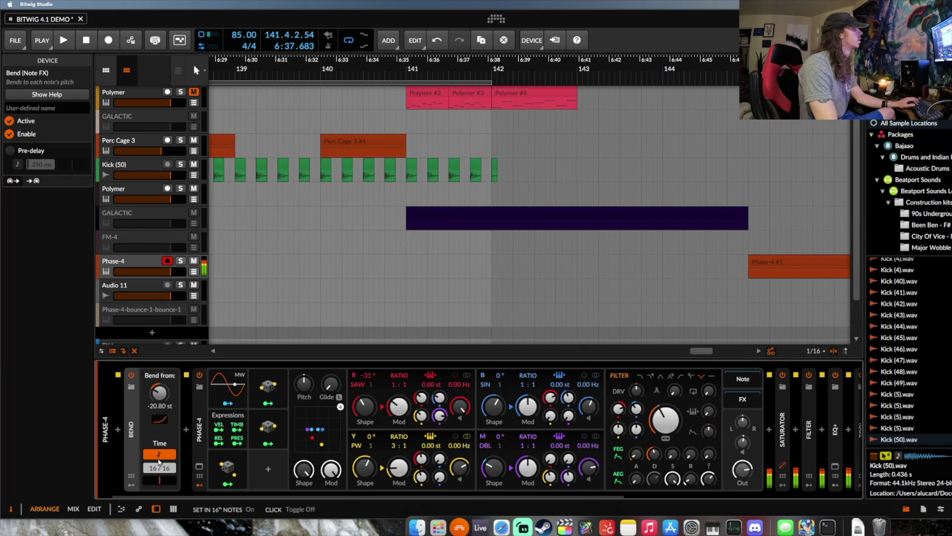
pyautogui.moveTo(157, 466); pyautogui.dragTo(157, 473)
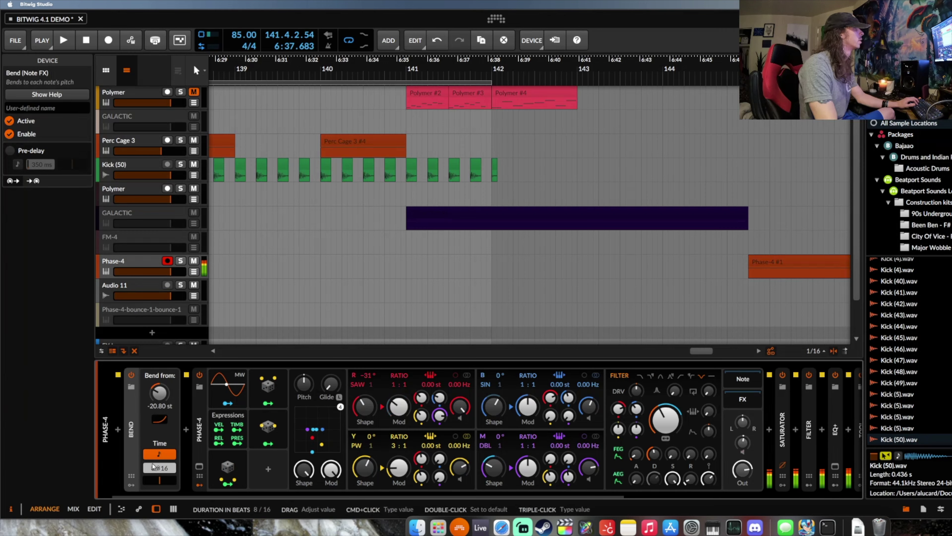
pyautogui.moveTo(153, 467); pyautogui.dragTo(153, 467)
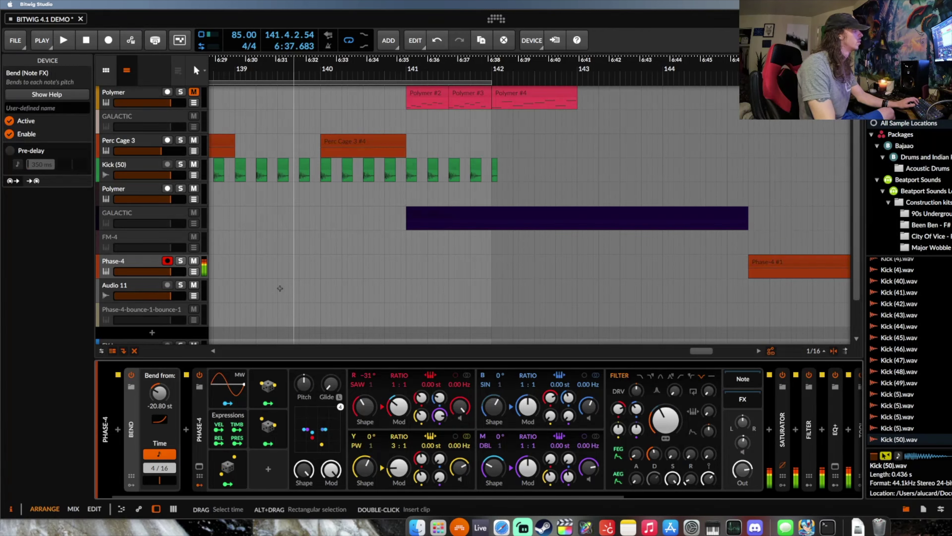
pyautogui.moveTo(158, 393)
pyautogui.mouseDown()
pyautogui.moveTo(159, 375)
pyautogui.moveTo(159, 411)
pyautogui.mouseUp()
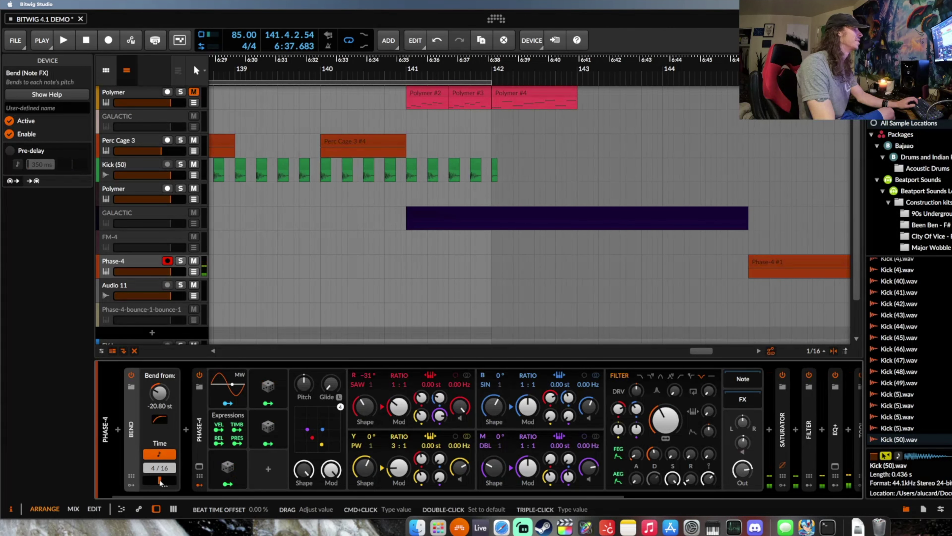
# Adjust the beat time offset of Bend's duration, audition the sound, and collapse the Bend device
pyautogui.moveTo(159, 482); pyautogui.dragTo(174, 483)
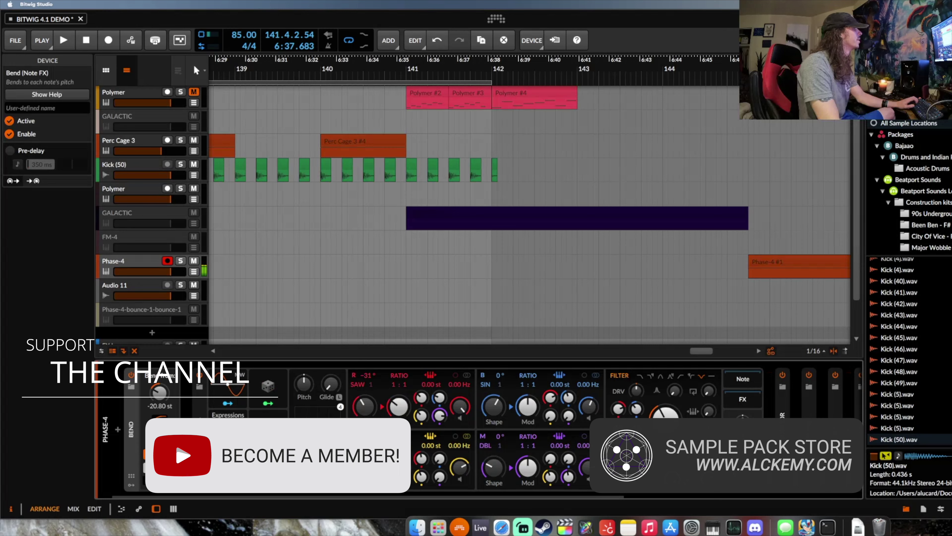
pyautogui.hscroll(2, 130, 409)
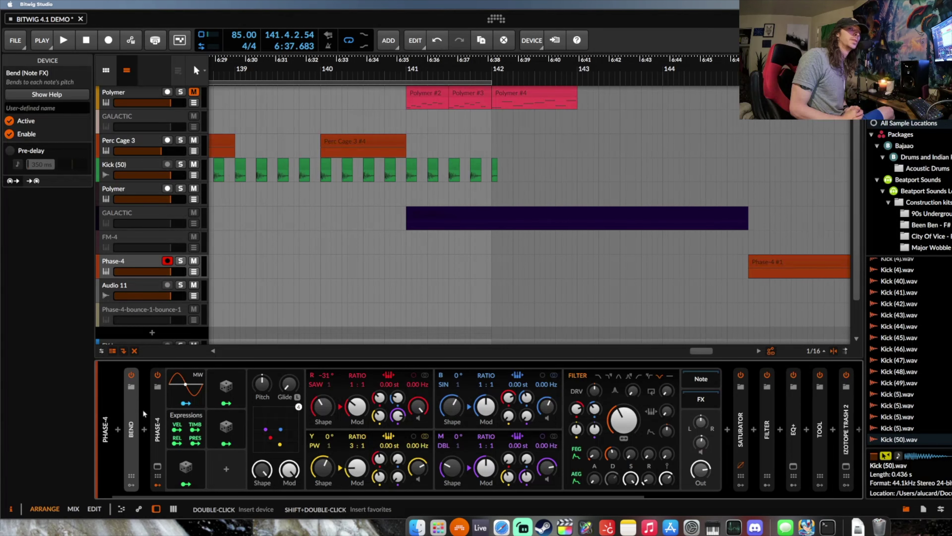
# Import the screenshot image as a color palette from the Perc Cage 3 track's color chooser and name it BITWIG THUMBNAIL
pyautogui.click(142, 141)
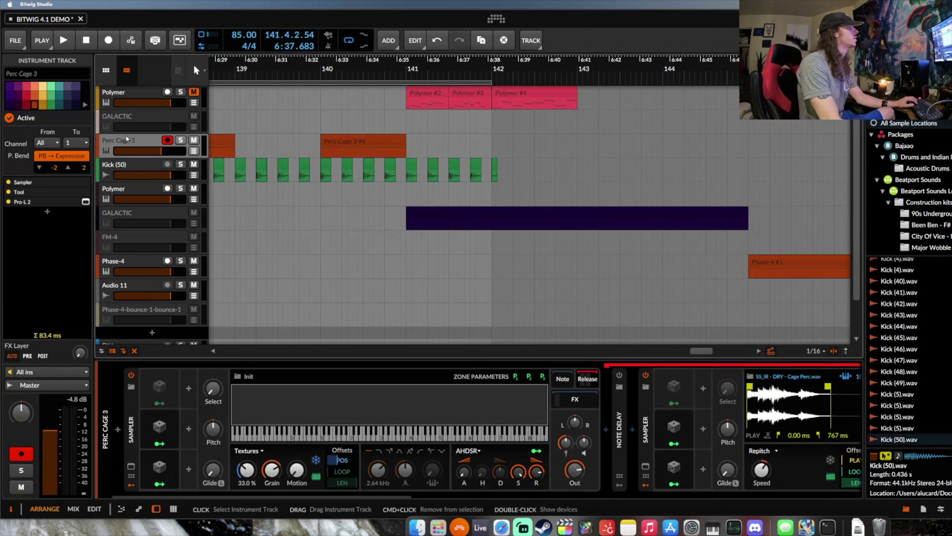
pyautogui.click(85, 105)
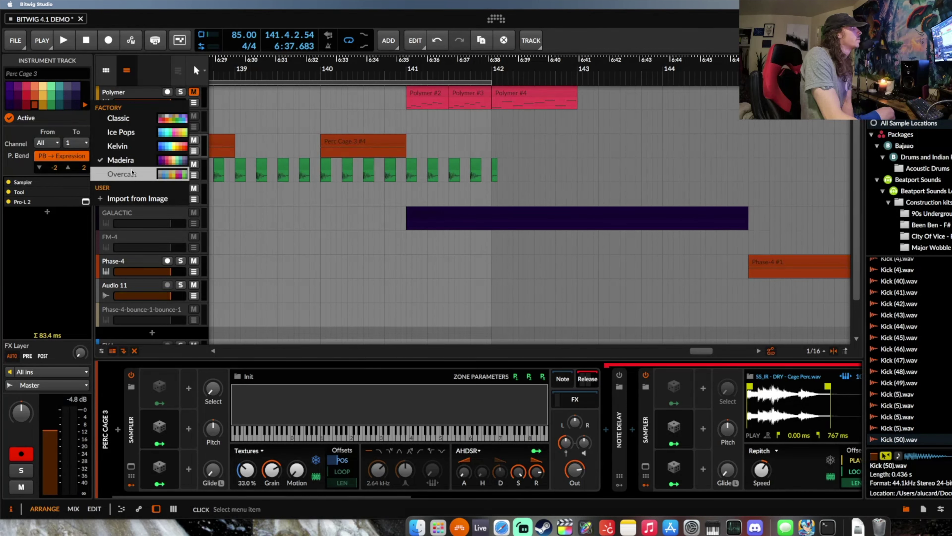
pyautogui.click(117, 202)
pyautogui.moveTo(761, 424); pyautogui.dragTo(44, 99)
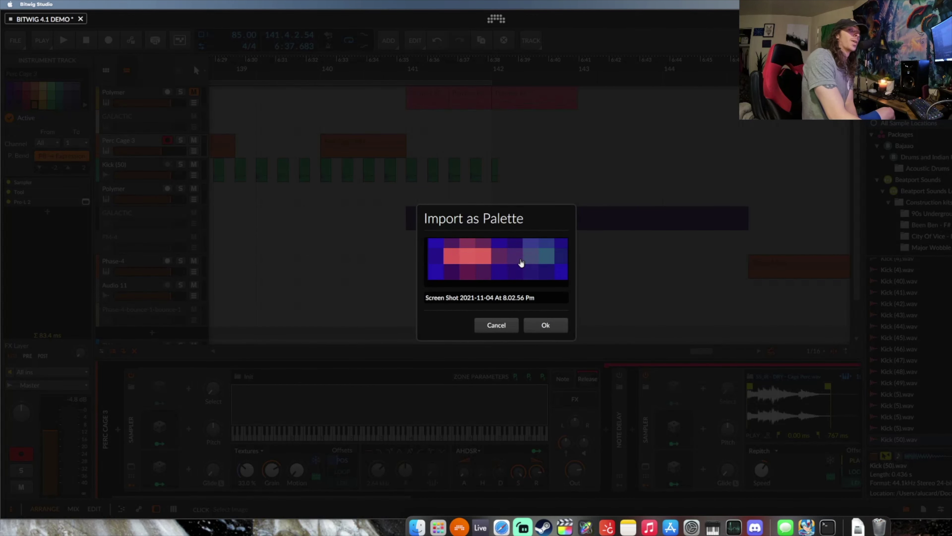
pyautogui.moveTo(545, 297); pyautogui.dragTo(423, 298)
pyautogui.press('BackSpace')
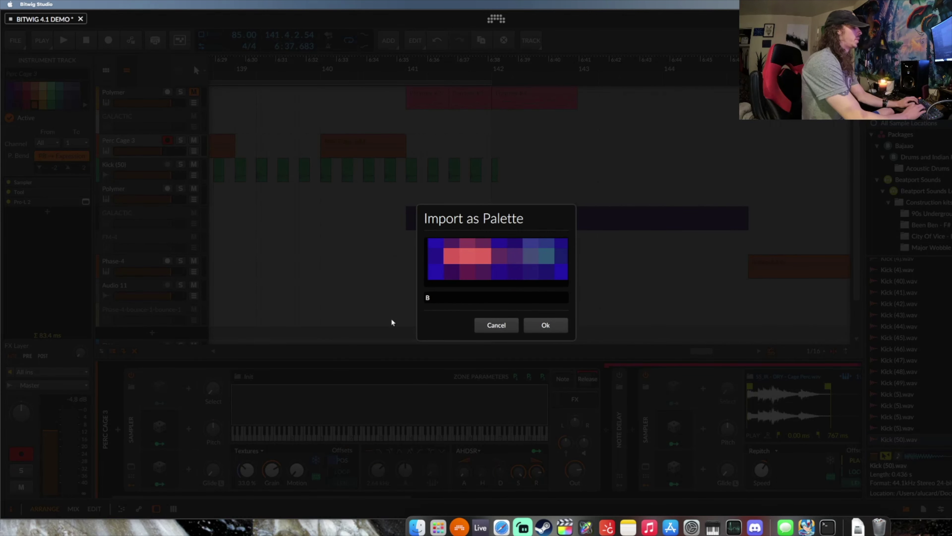
pyautogui.write('BITWIG')
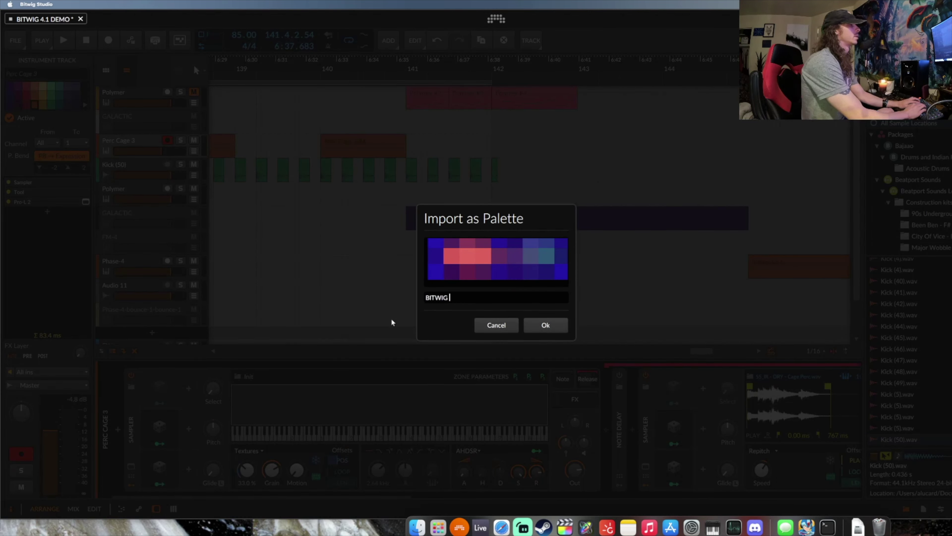
pyautogui.write('THUMBNAIL')
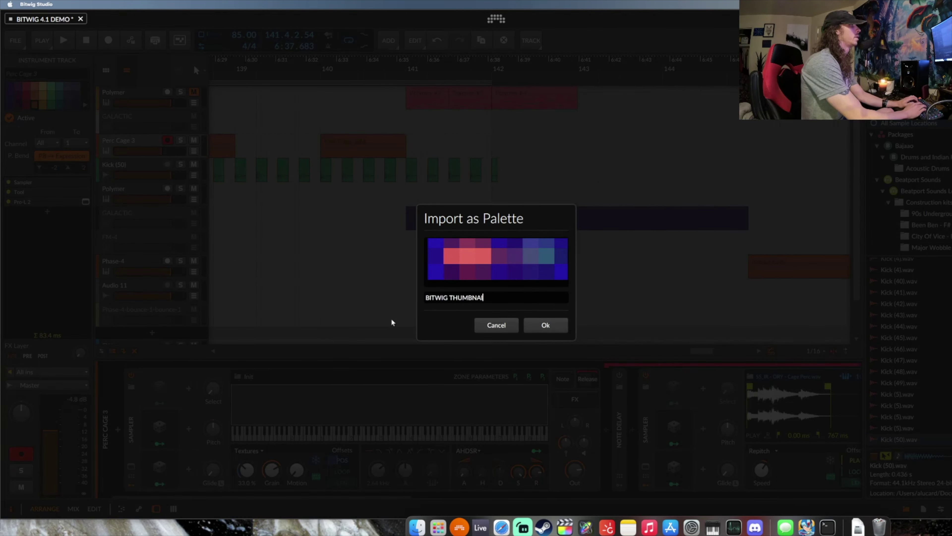
pyautogui.click(530, 325)
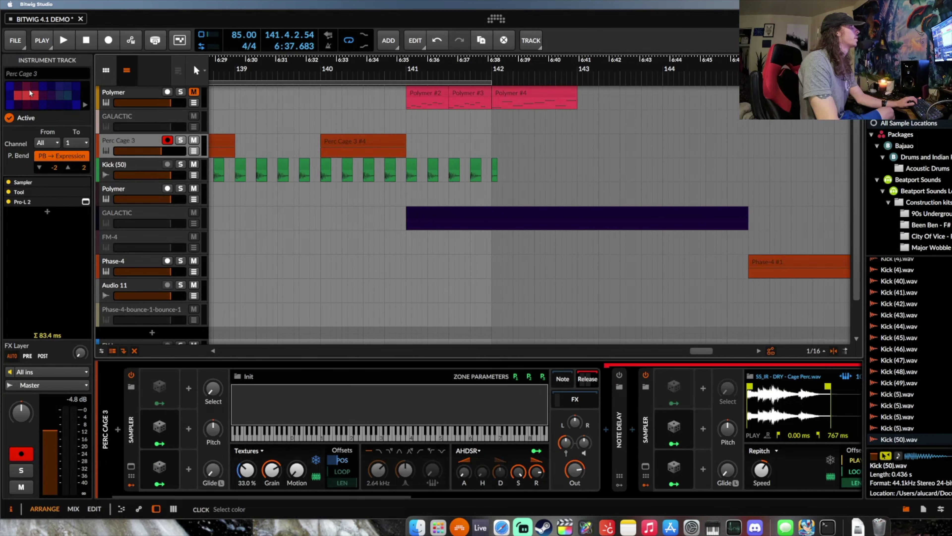
# Remove BITWIG THUMBNAIL.png and Unknown.jpeg from the Color Palettes folder in Documents' Bitwig Studio folder, and check the palette list
pyautogui.click(82, 103)
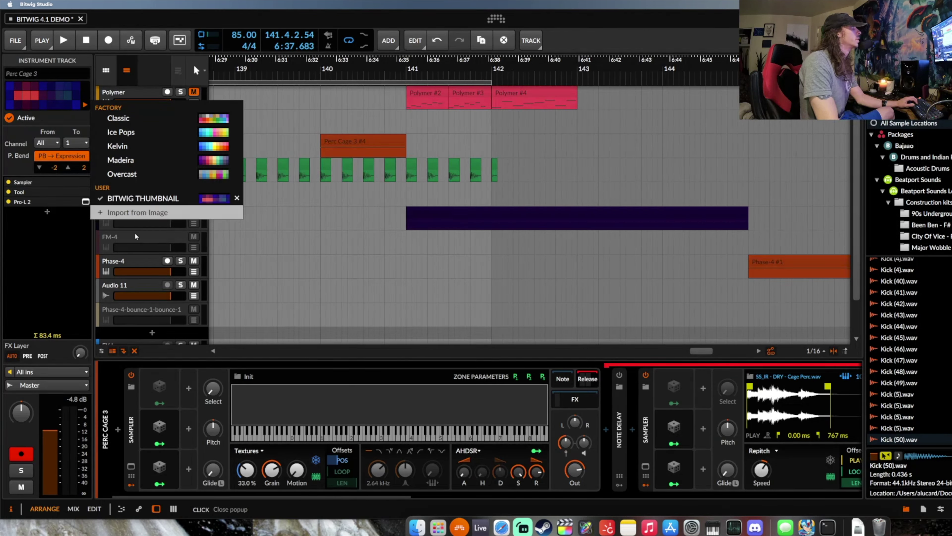
pyautogui.click(137, 212)
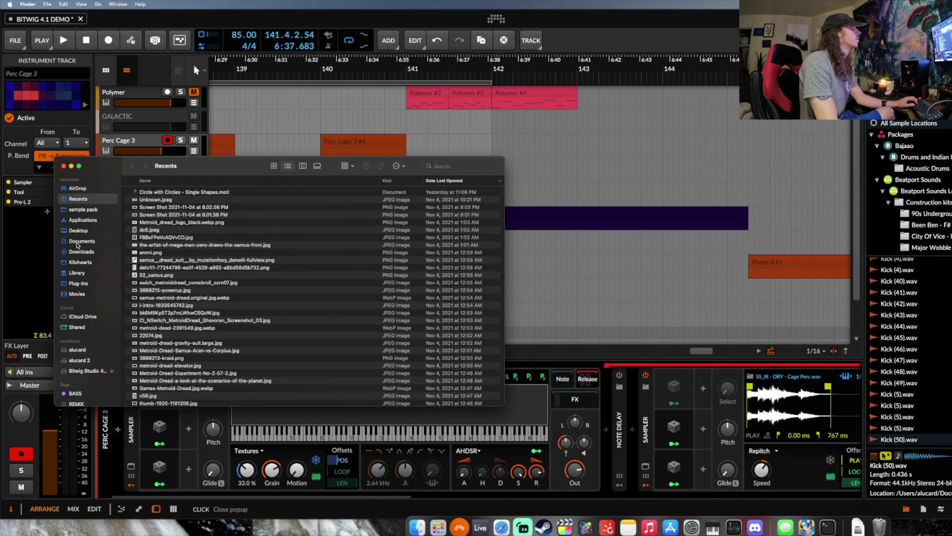
pyautogui.click(78, 242)
pyautogui.doubleClick(154, 200)
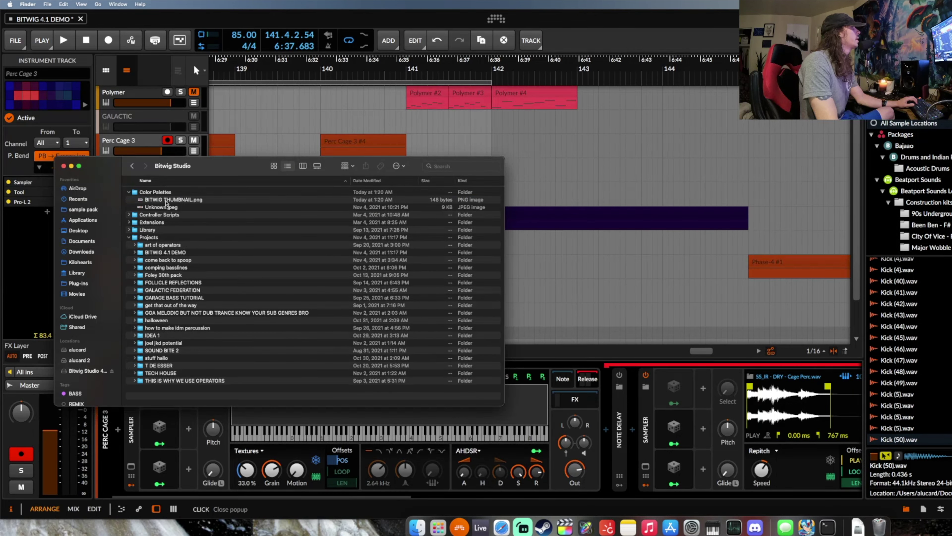
pyautogui.click(149, 193)
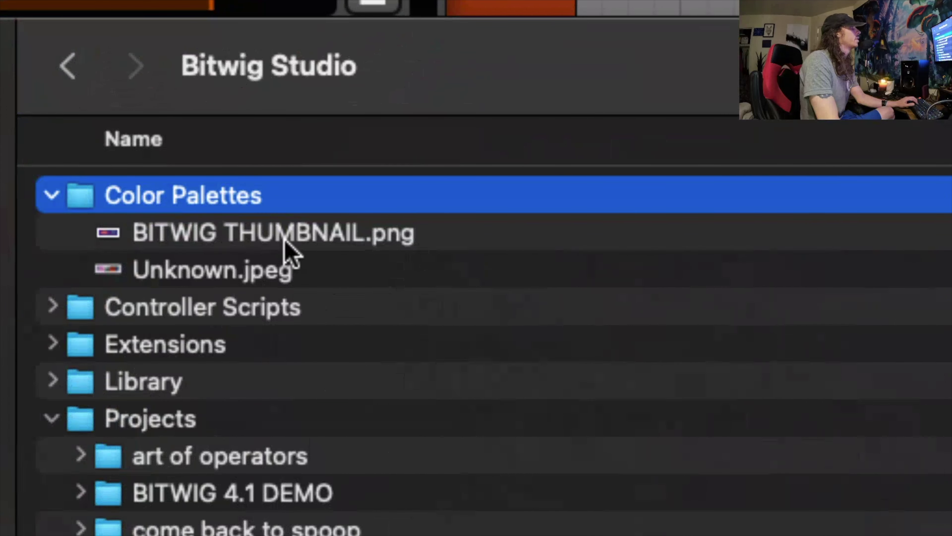
pyautogui.click(279, 242)
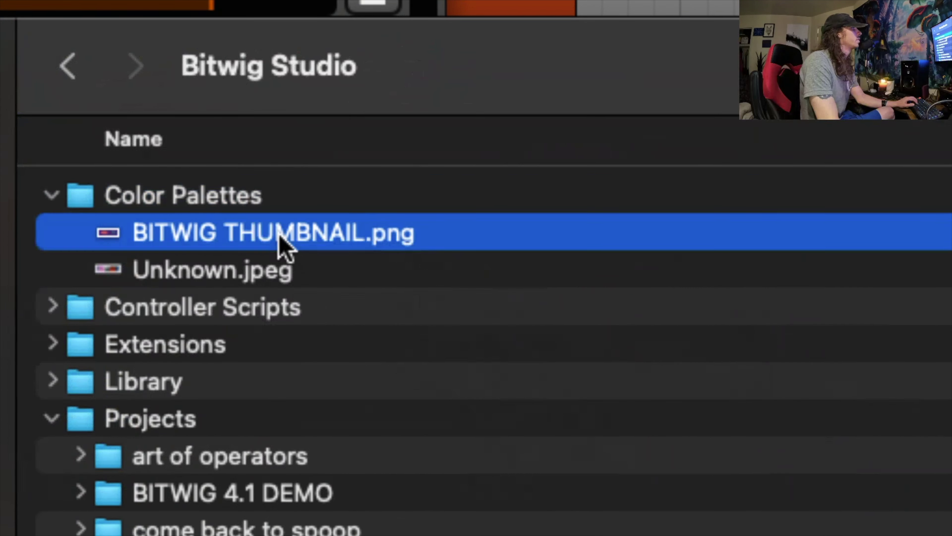
pyautogui.keyDown('shift'); pyautogui.click(246, 259); pyautogui.keyUp('shift')
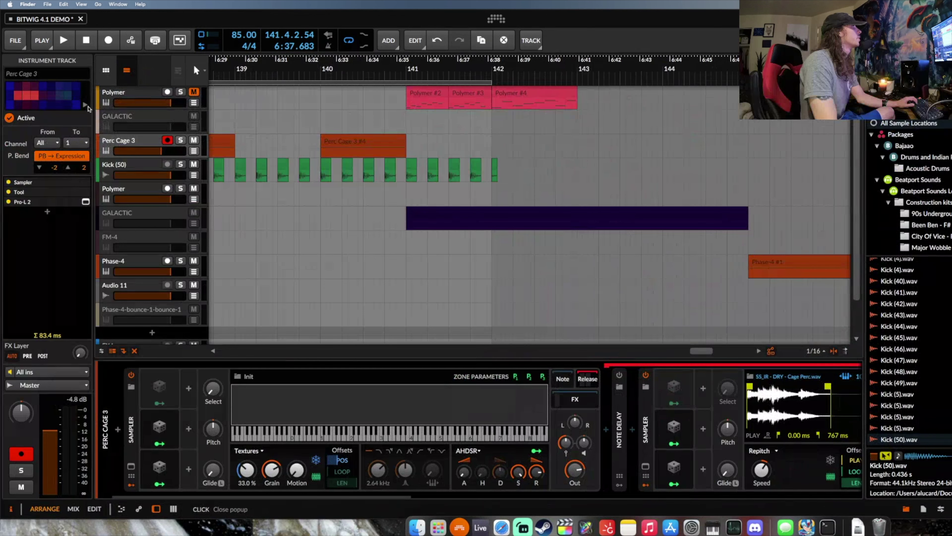
pyautogui.click(86, 104)
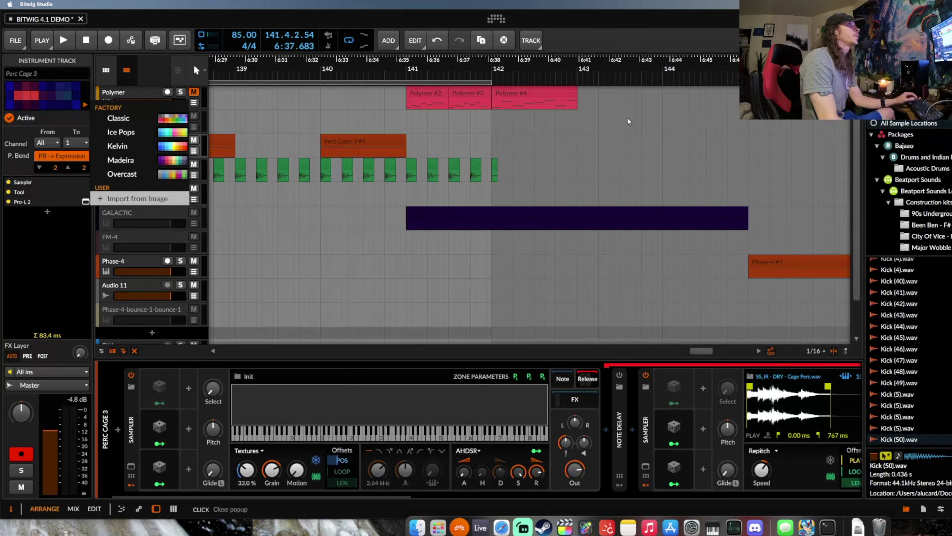
# Switch to Safari, widen its window, and search Google for images of "online color palette from image"
pyautogui.press('super+Tab')
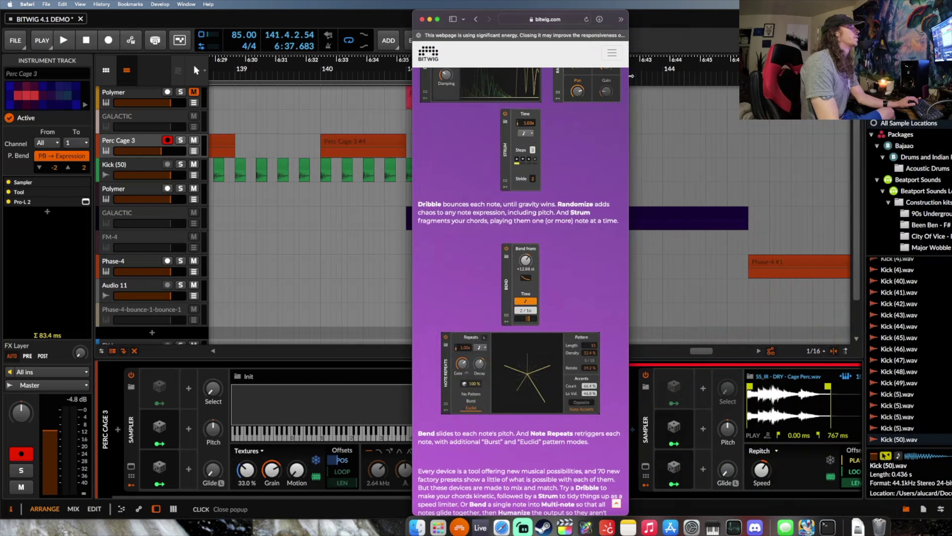
pyautogui.moveTo(631, 78); pyautogui.dragTo(907, 79)
pyautogui.click(656, 20)
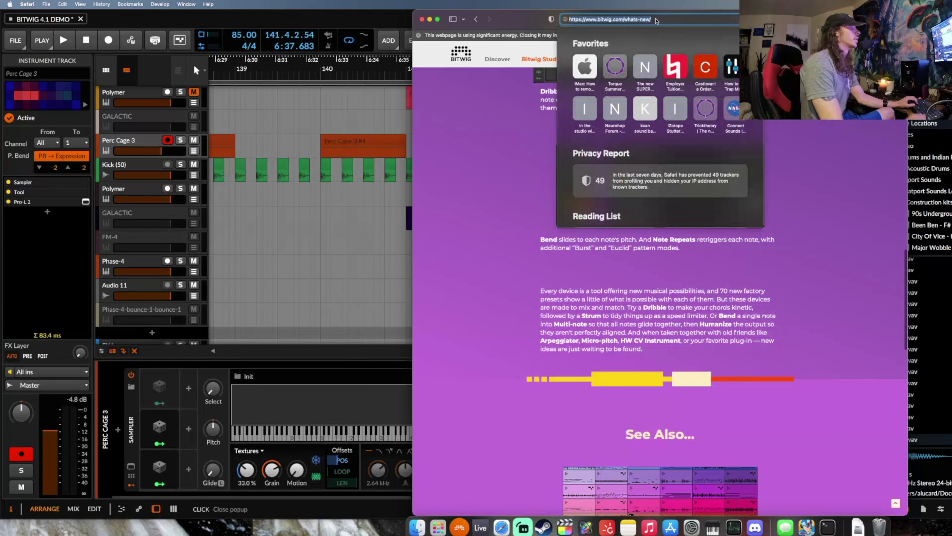
pyautogui.click(581, 68)
pyautogui.click(589, 174)
pyautogui.write('ONLINE C')
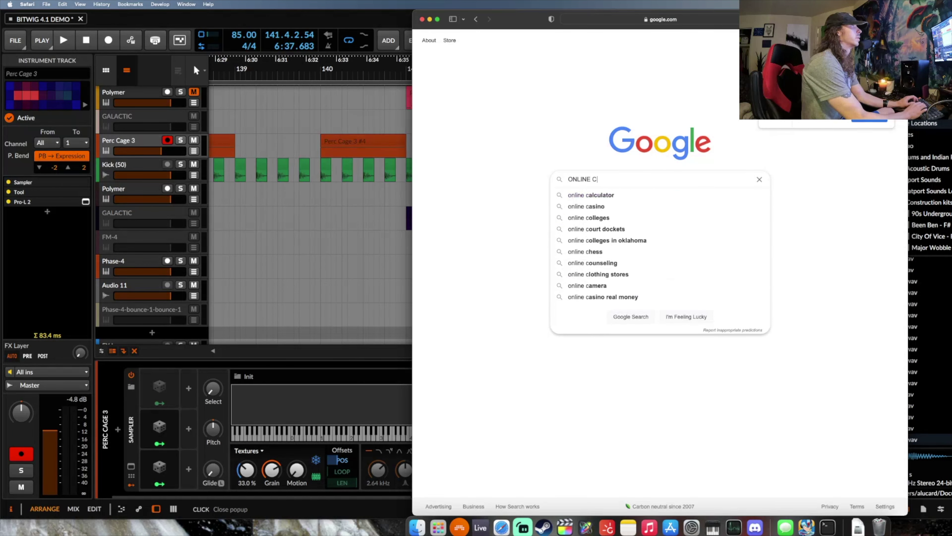
pyautogui.write('OLOR PALETTE')
pyautogui.press('Down')
pyautogui.press('Down')
pyautogui.press('Return')
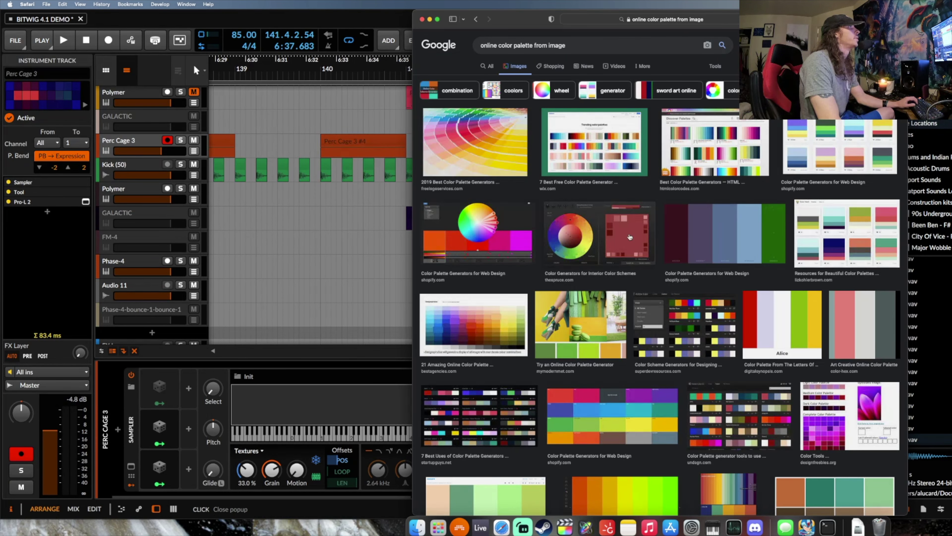
# Import the multicolored swatch grid image from the BestAgencies search result into Bitwig Studio as a palette named Design
pyautogui.scroll(-3, 609, 285)
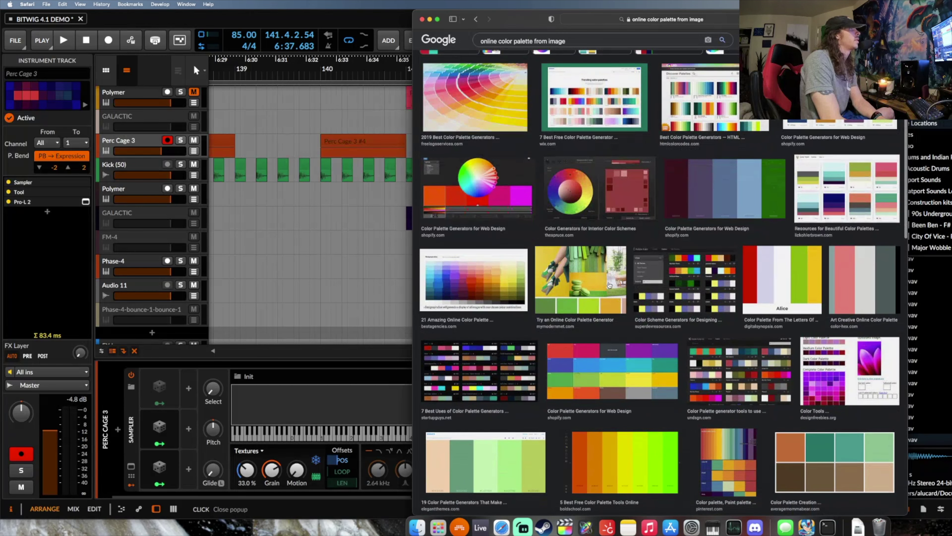
pyautogui.click(474, 280)
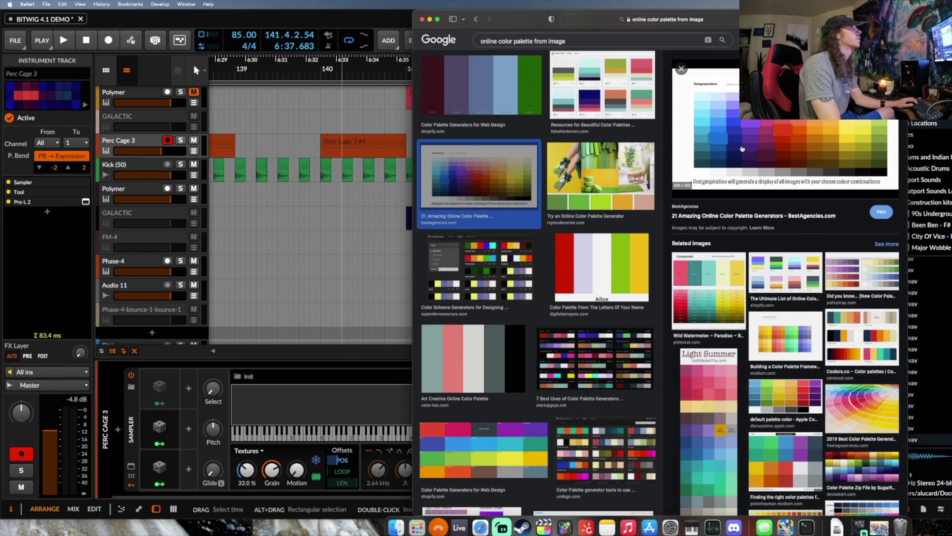
pyautogui.moveTo(742, 149); pyautogui.dragTo(35, 108)
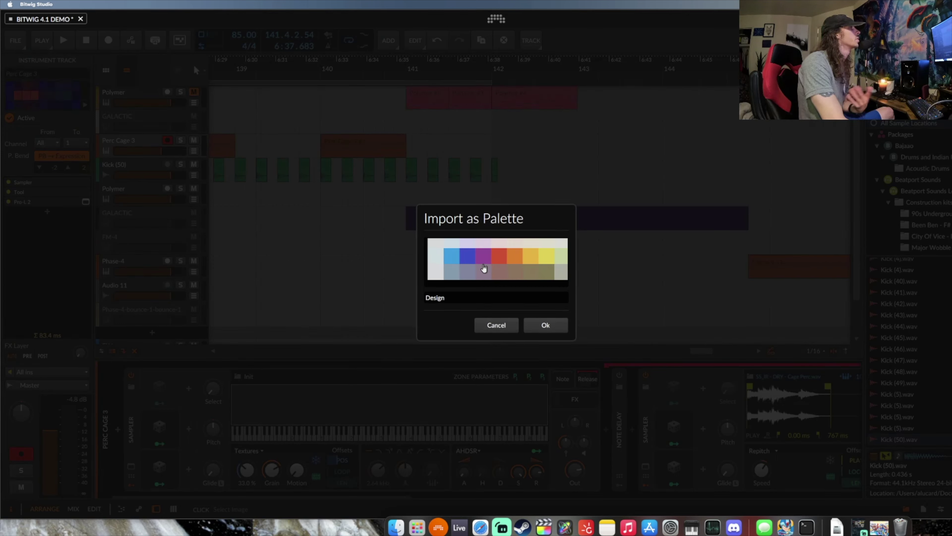
pyautogui.click(537, 322)
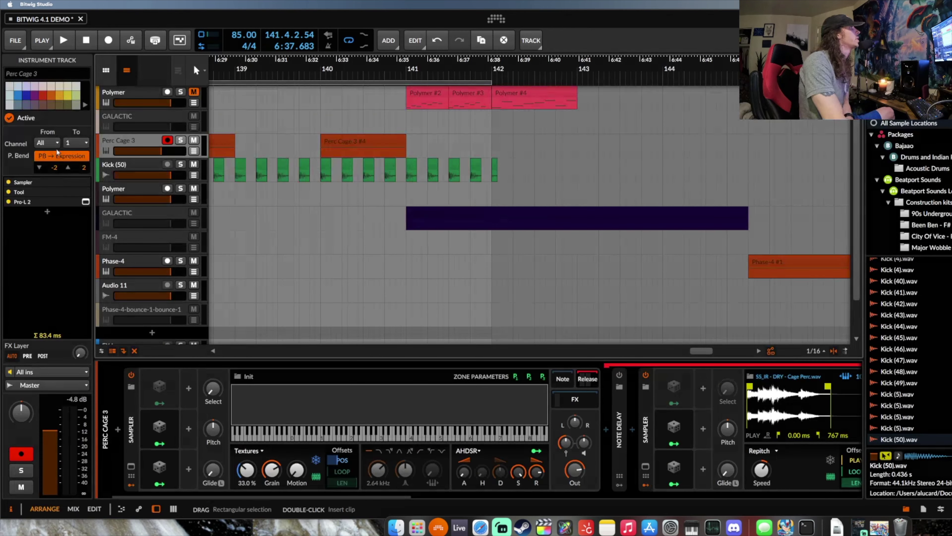
# Try blue, lavender and beige from the imported palette on the Perc Cage 3 track, and settle on pale green
pyautogui.click(21, 95)
pyautogui.click(27, 95)
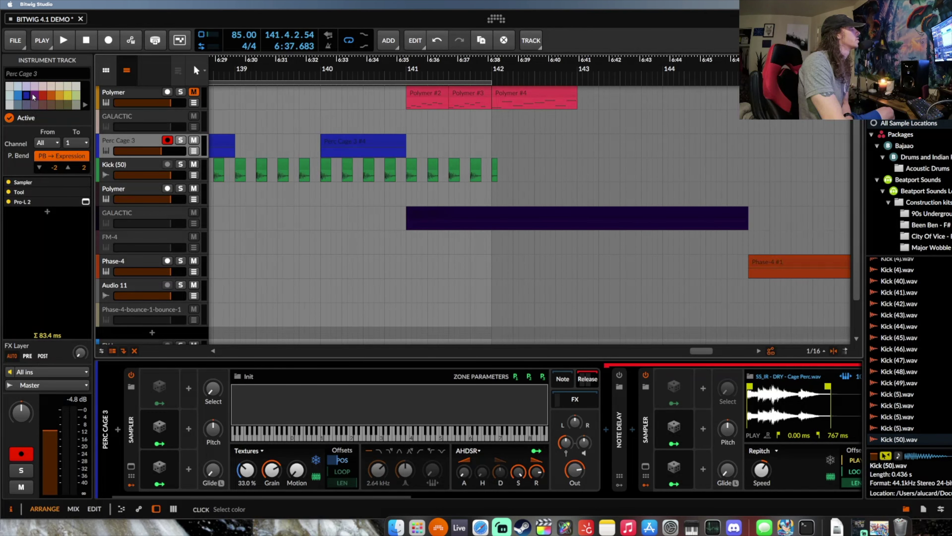
pyautogui.click(49, 92)
pyautogui.click(34, 85)
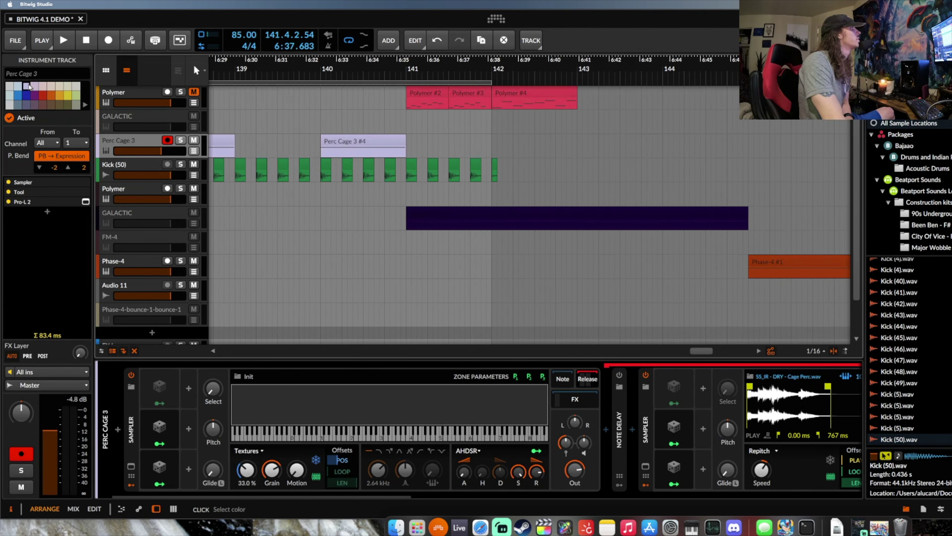
pyautogui.click(51, 86)
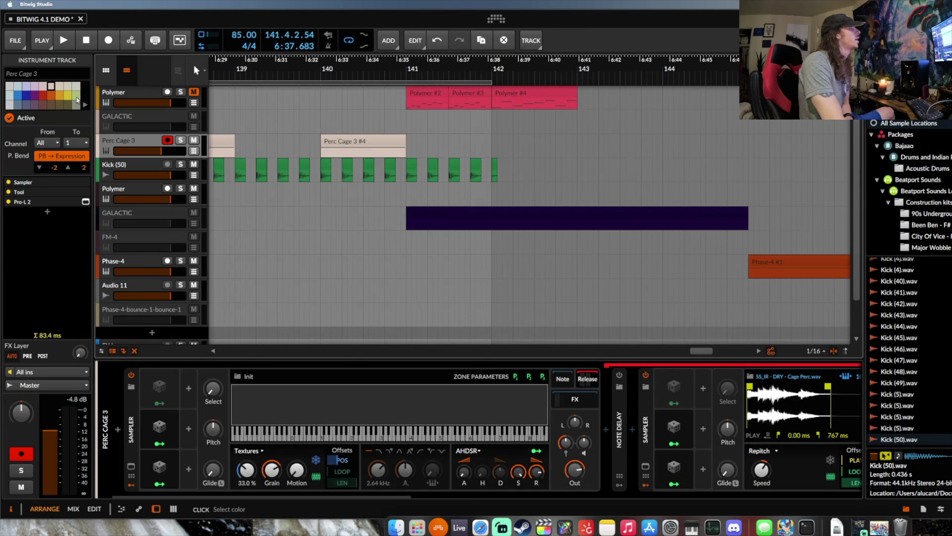
pyautogui.click(76, 96)
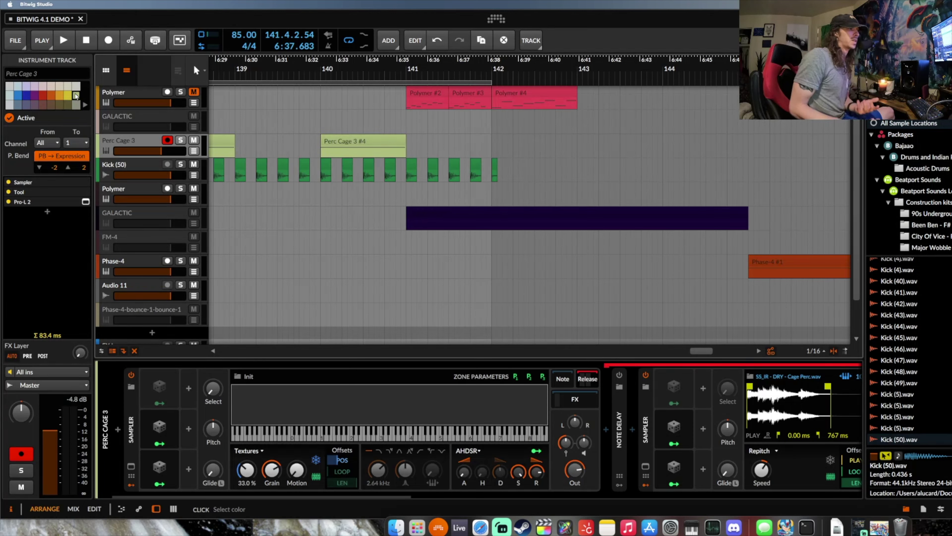